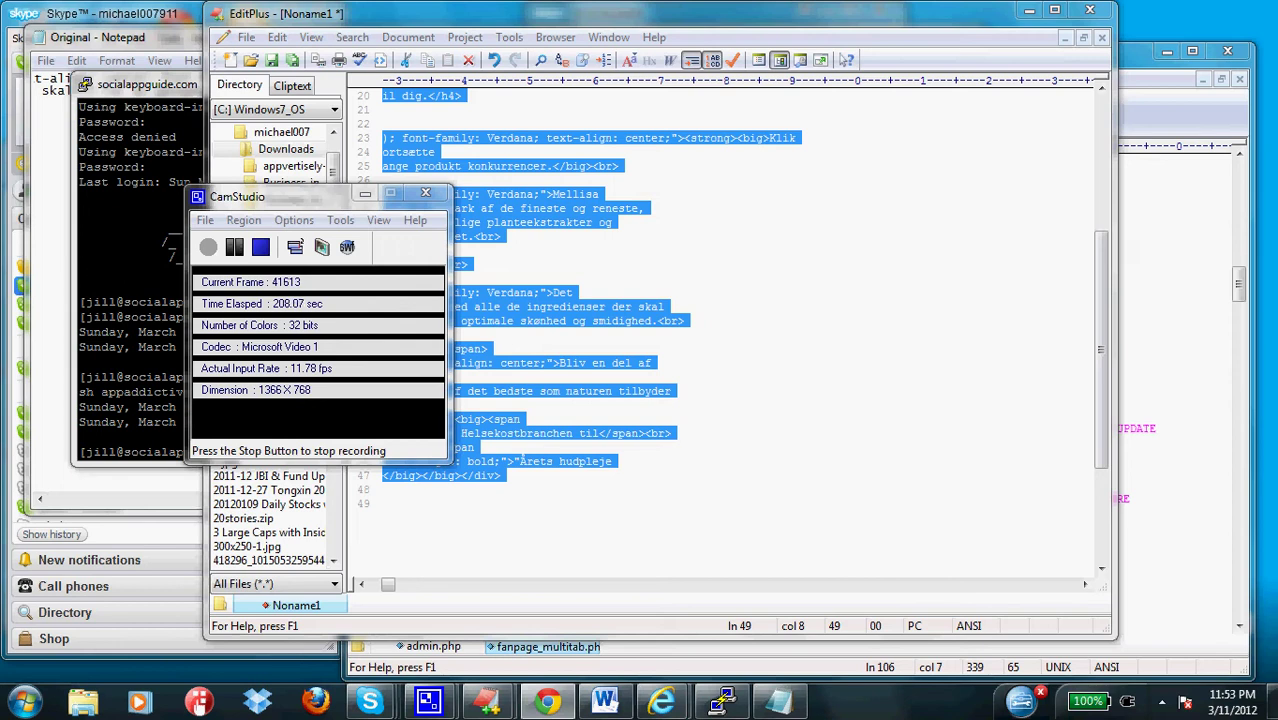
- Switch to Chrome and examine the plans and their features on the Fanzila pricing page
key(alt+Tab)
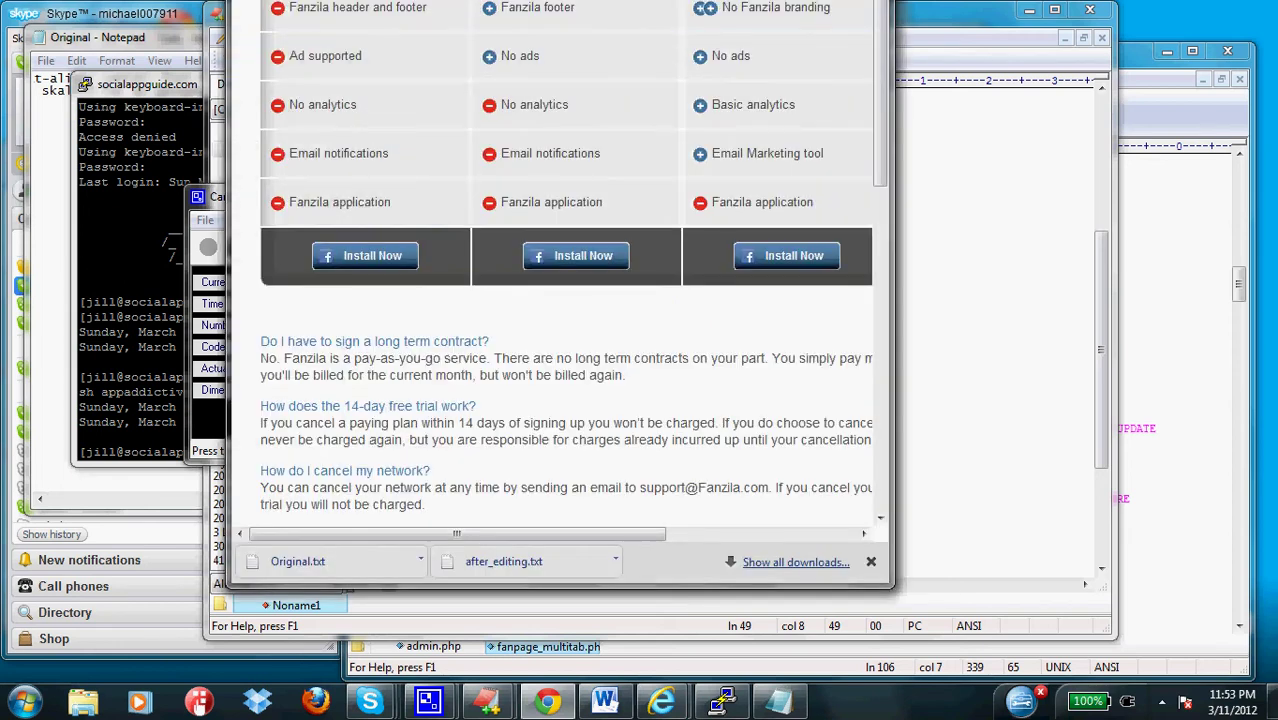
scroll(560, 300, up, 10)
drag(745, 10, 855, 45)
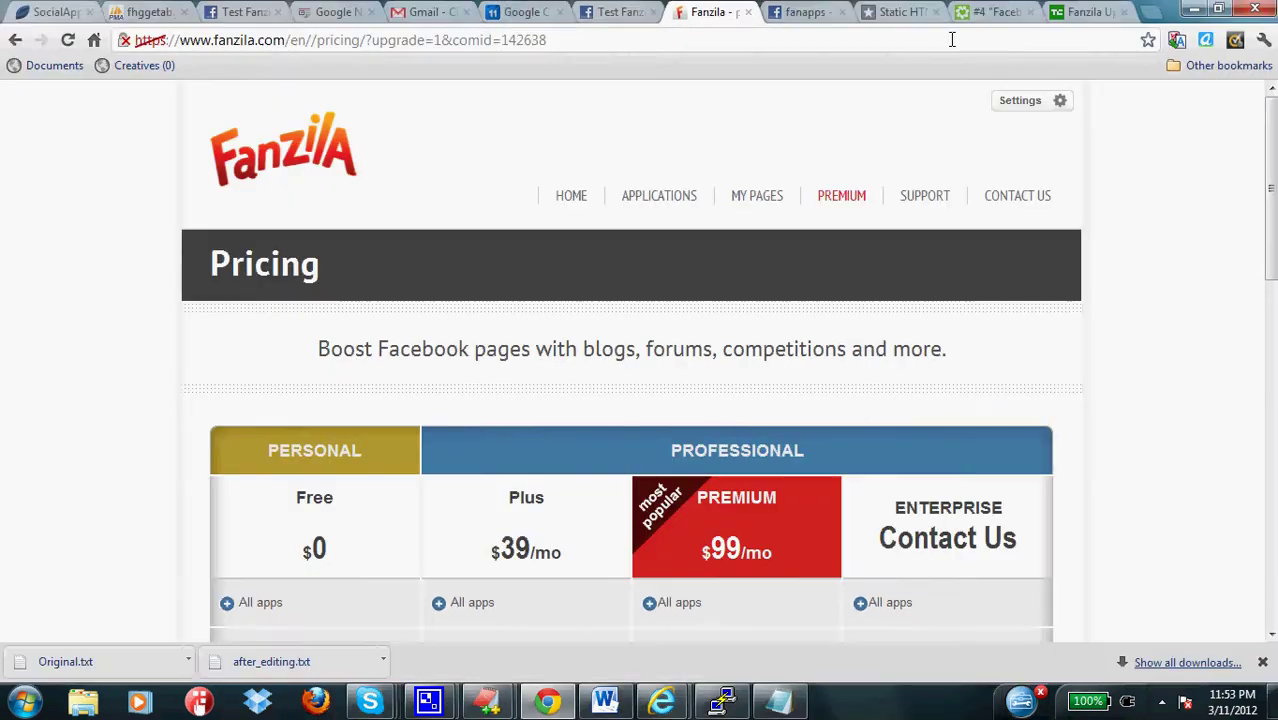
click(946, 40)
scroll(1150, 237, down, 5)
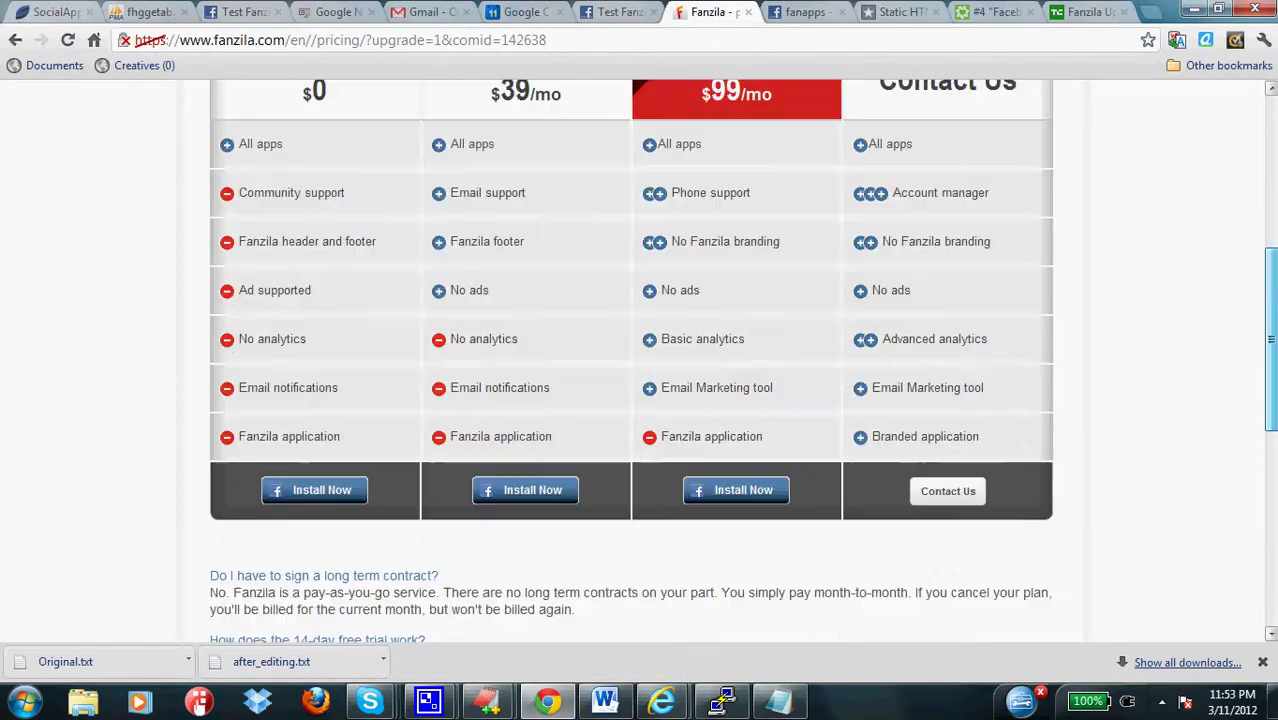
scroll(630, 360, up, 5)
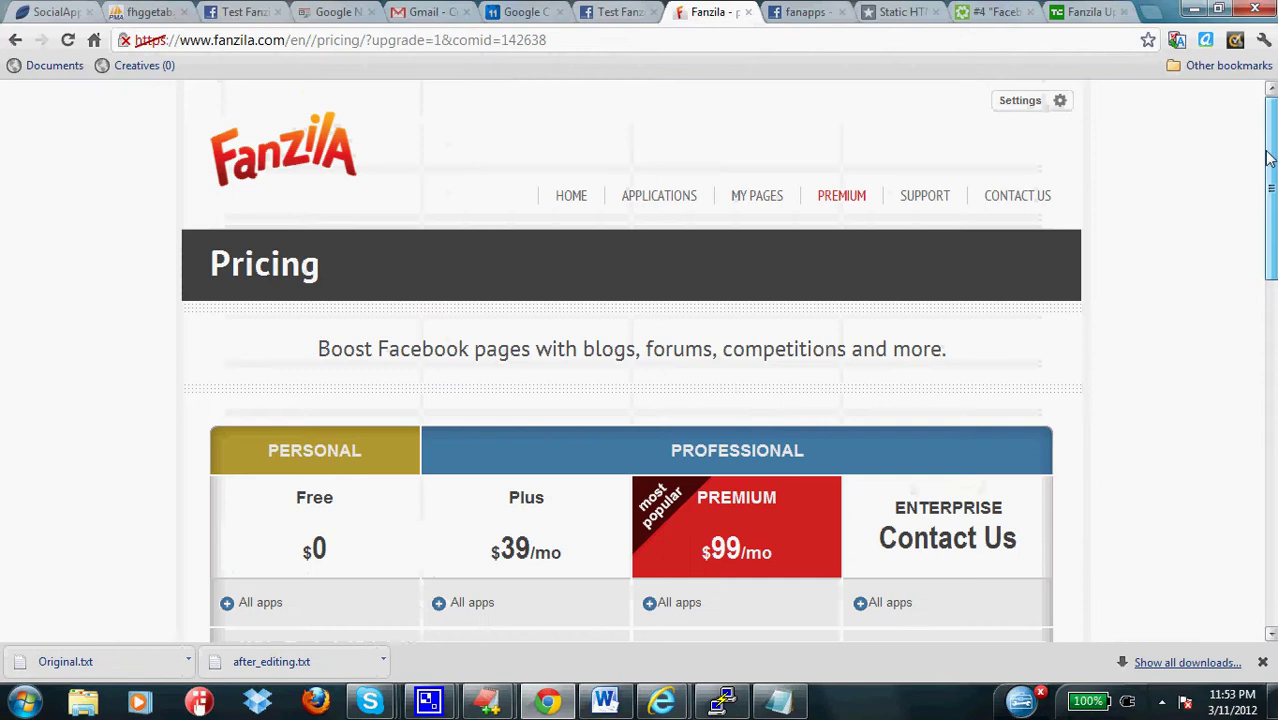
- Open My Pages from the Test Fanzila Facebook app's settings and look over the managed and joined pages
click(622, 14)
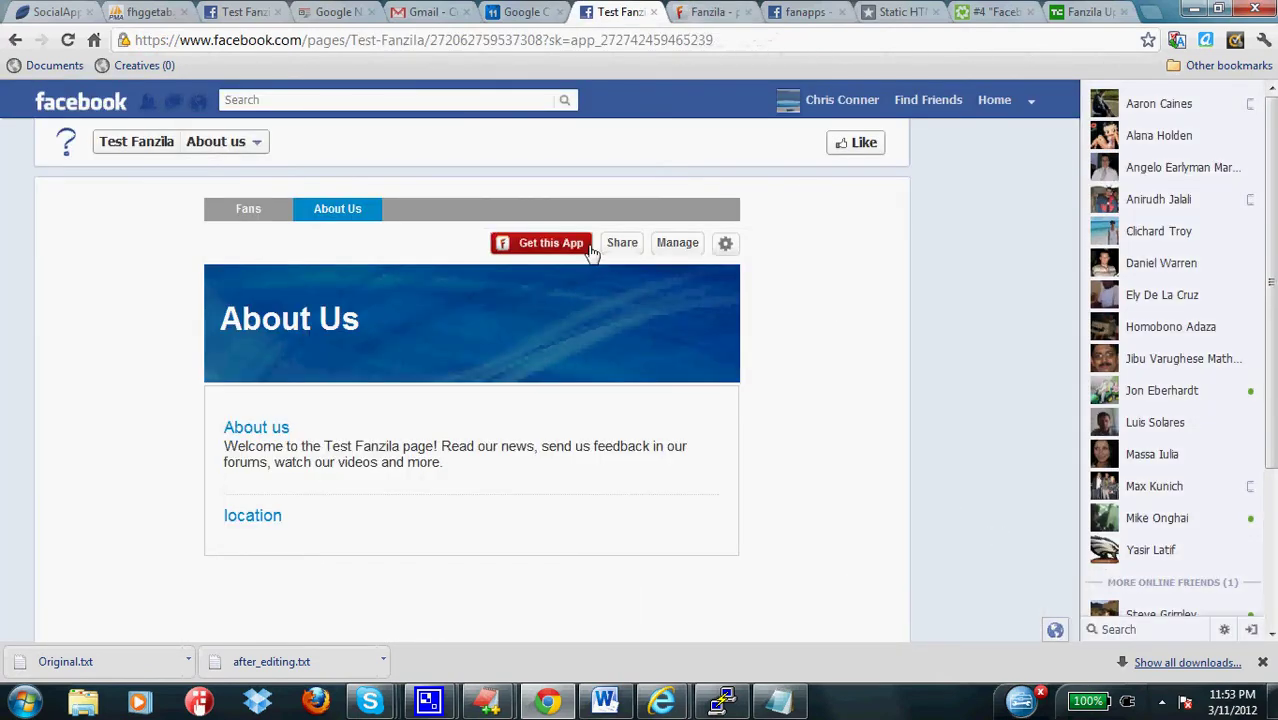
click(725, 247)
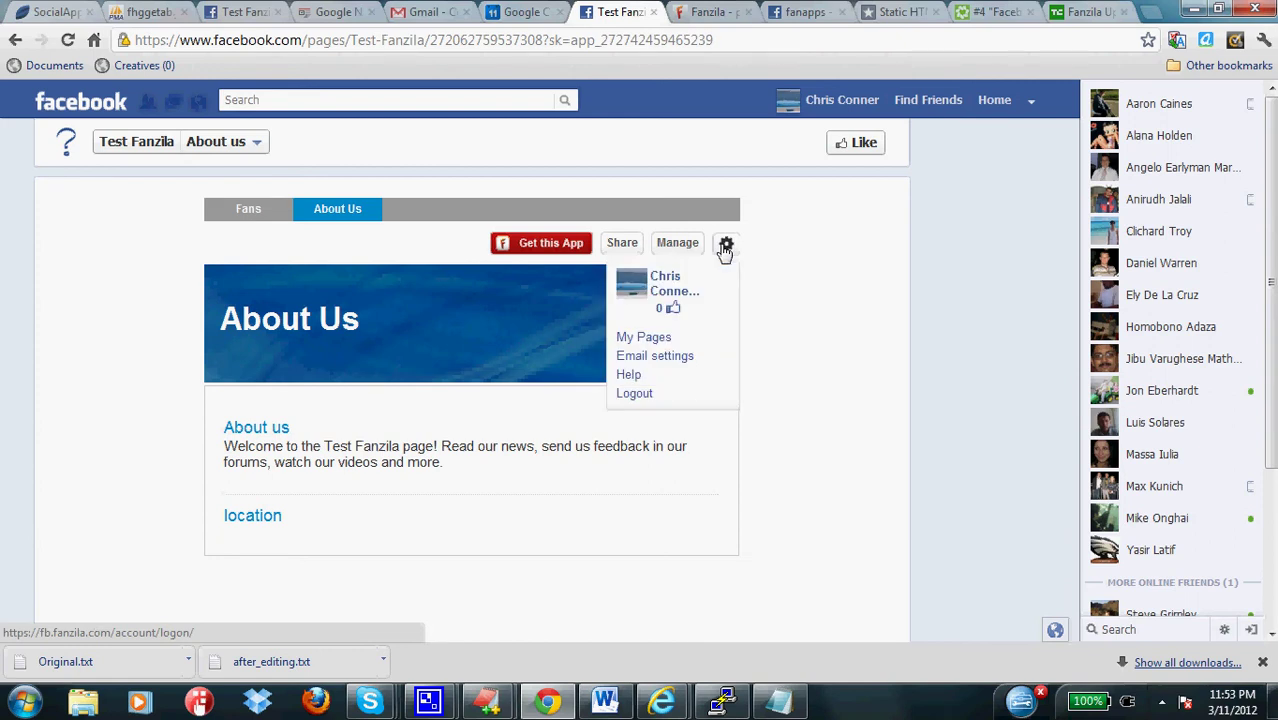
click(658, 343)
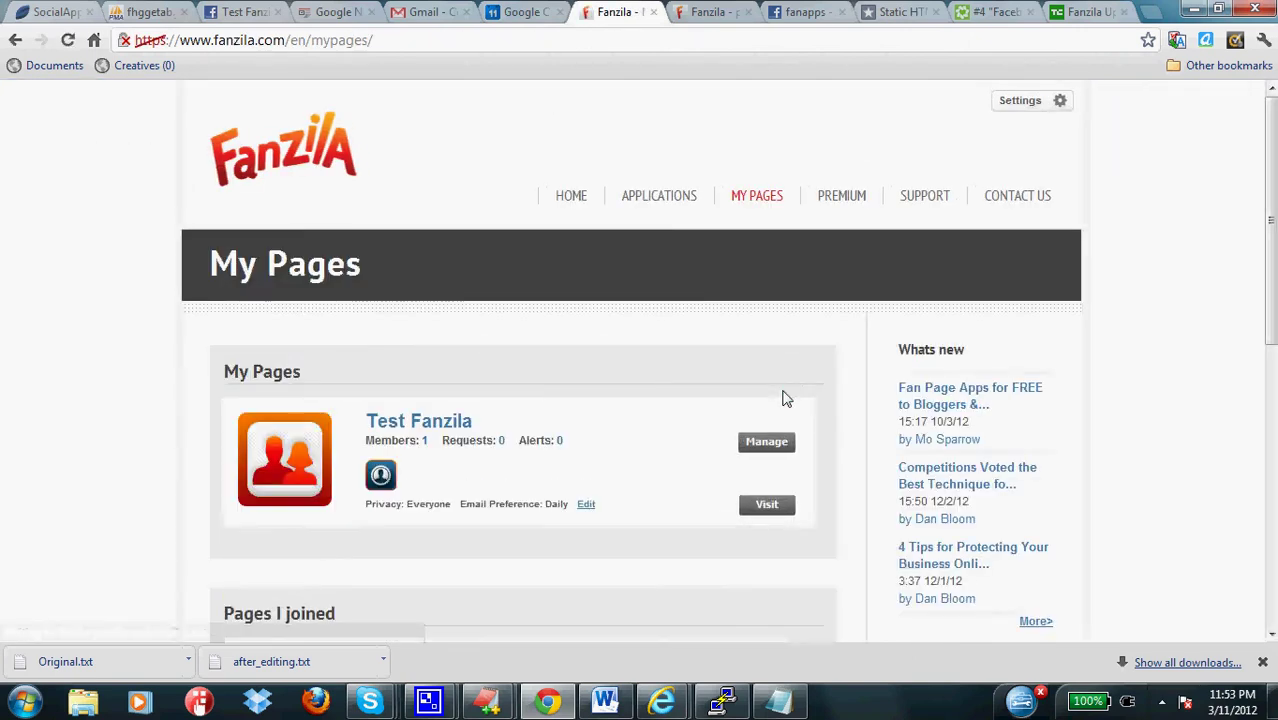
scroll(1269, 220, down, 2)
drag(1271, 298, 1273, 378)
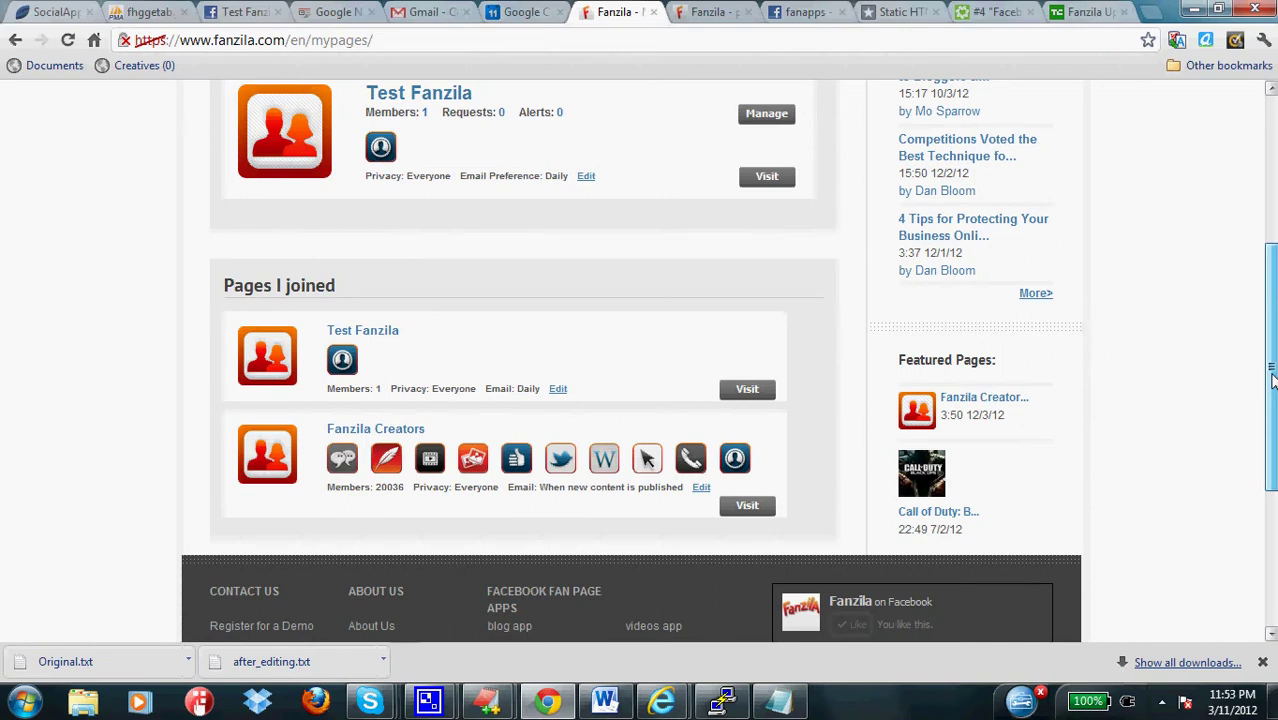
drag(1272, 378, 1272, 272)
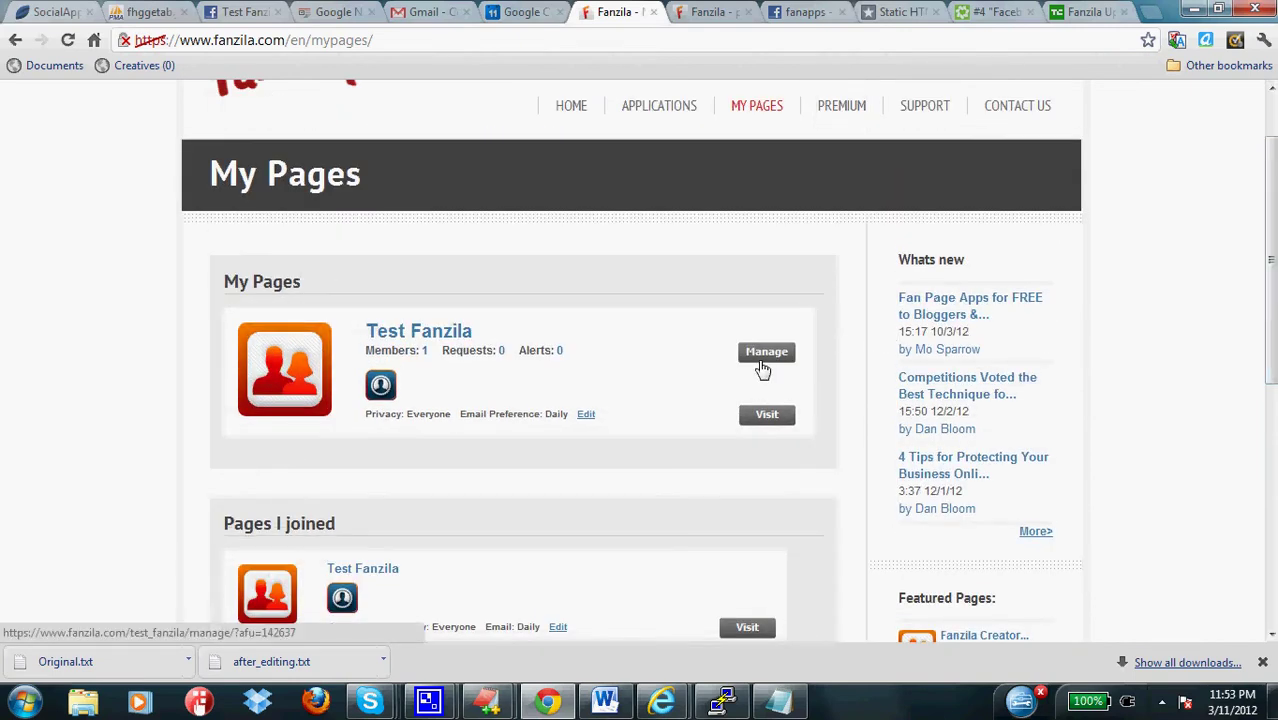
- Open the management dashboard for Test Fanzila from its Facebook app and look over the setup steps
click(763, 370)
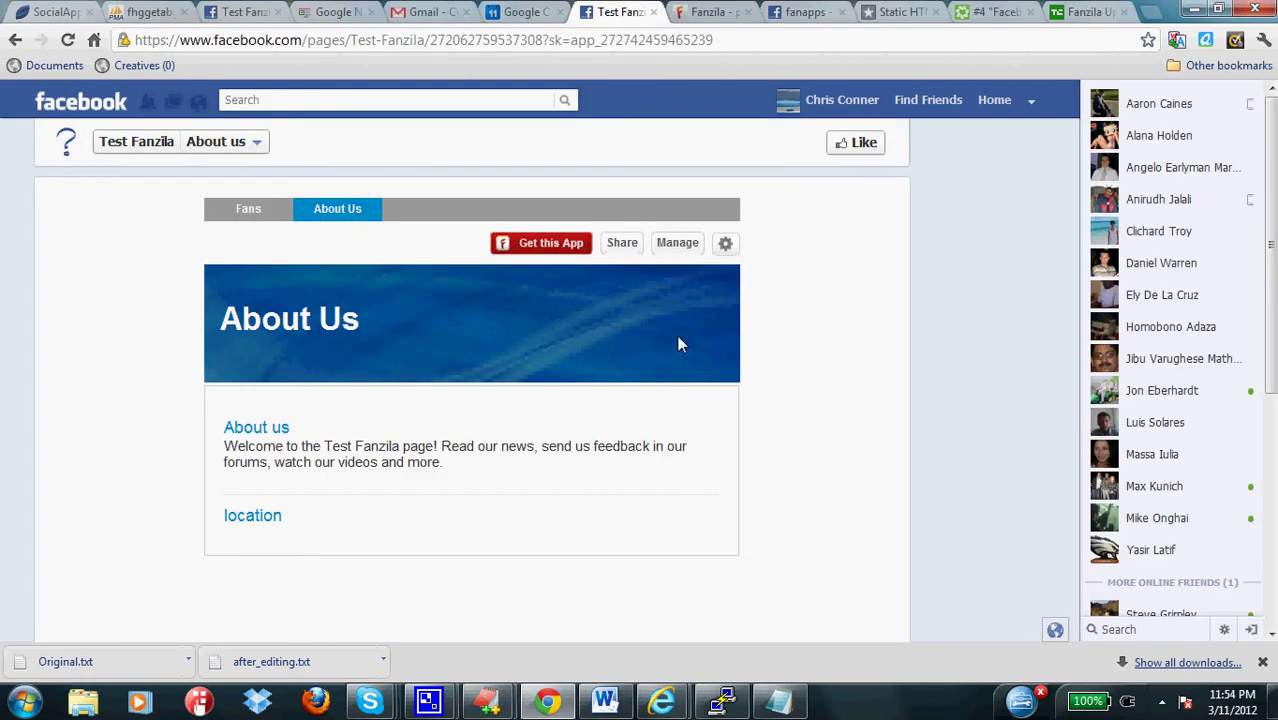
click(668, 245)
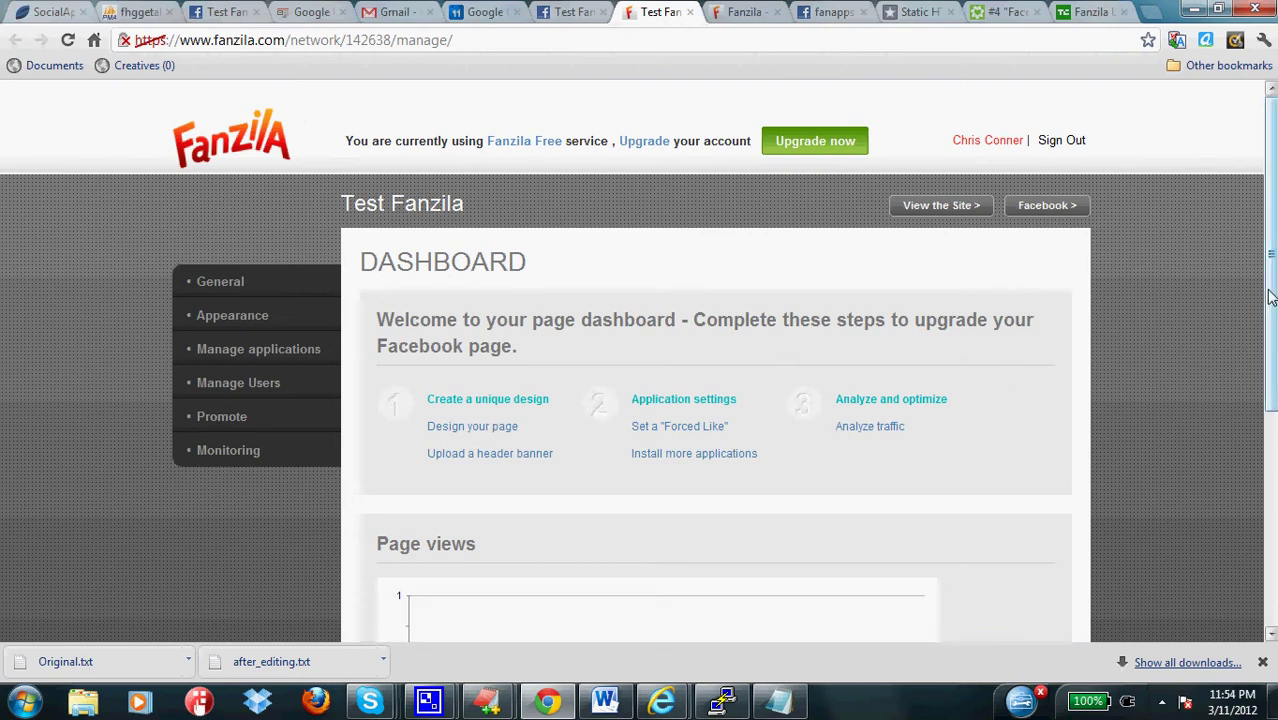
drag(1269, 300, 1269, 342)
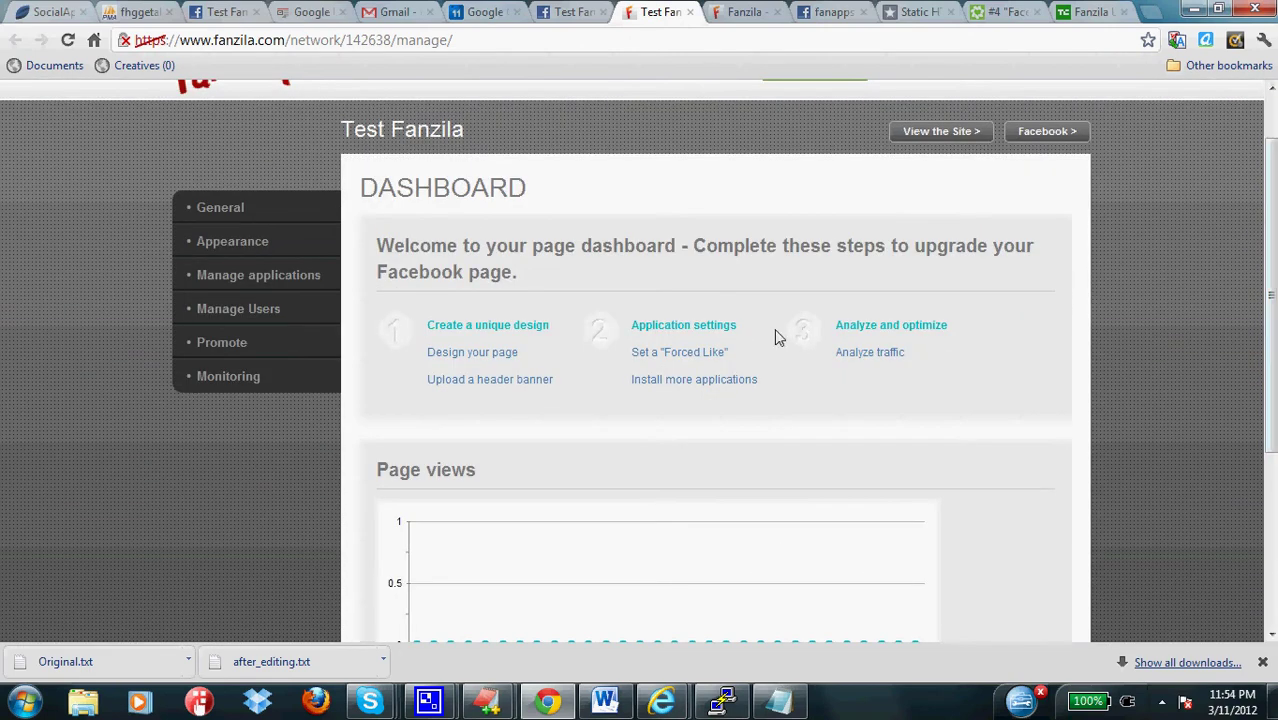
- Open the Design your page settings, view the custom CSS settings, and return to Basic design
click(493, 355)
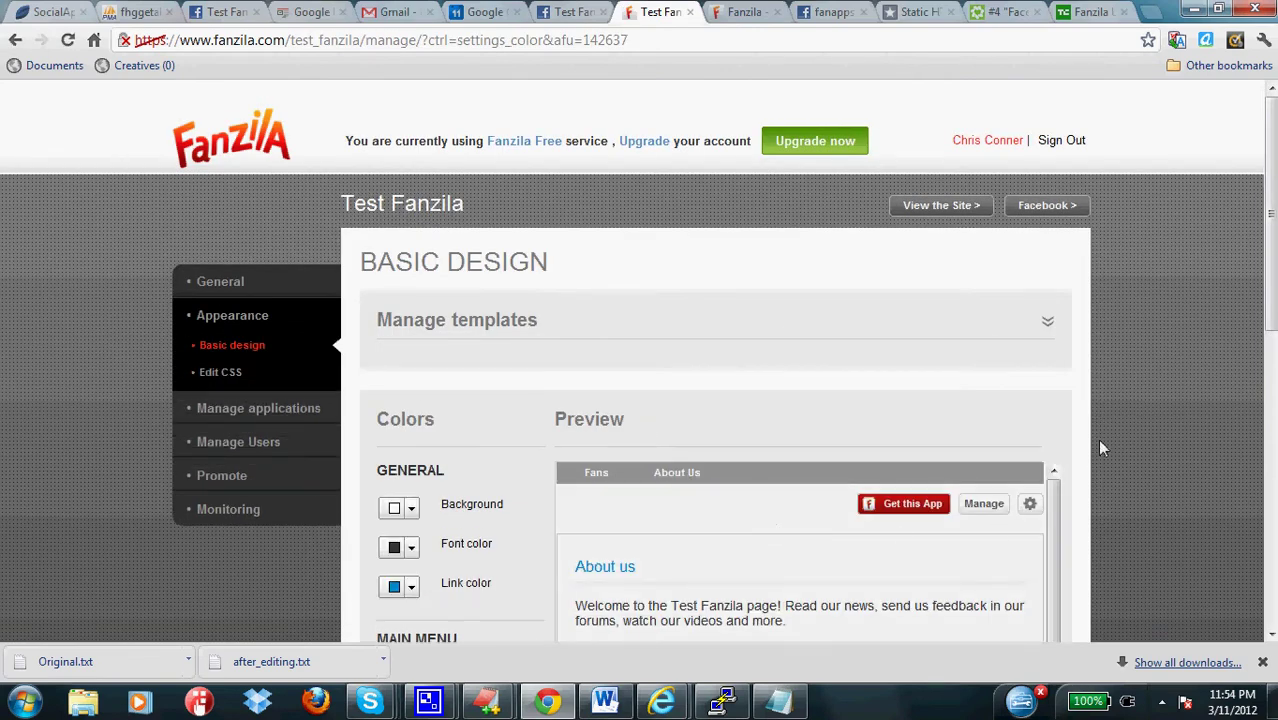
drag(1270, 320, 1270, 405)
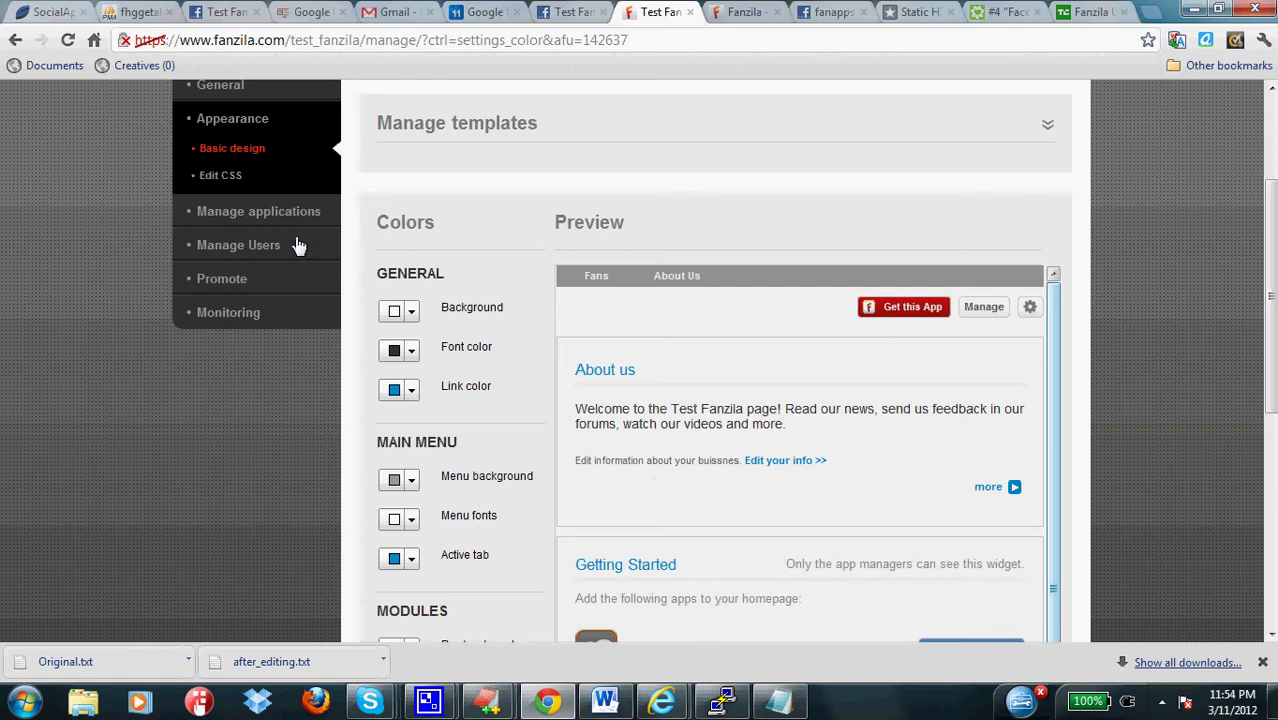
click(231, 182)
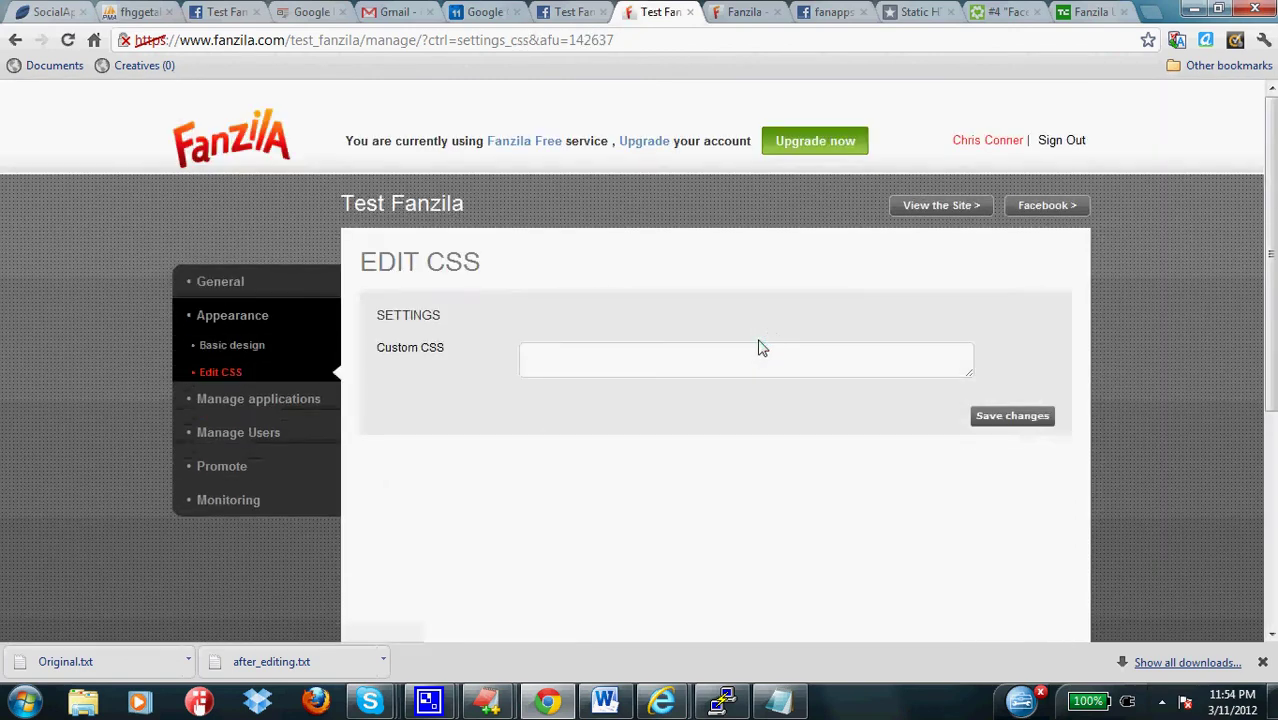
click(233, 345)
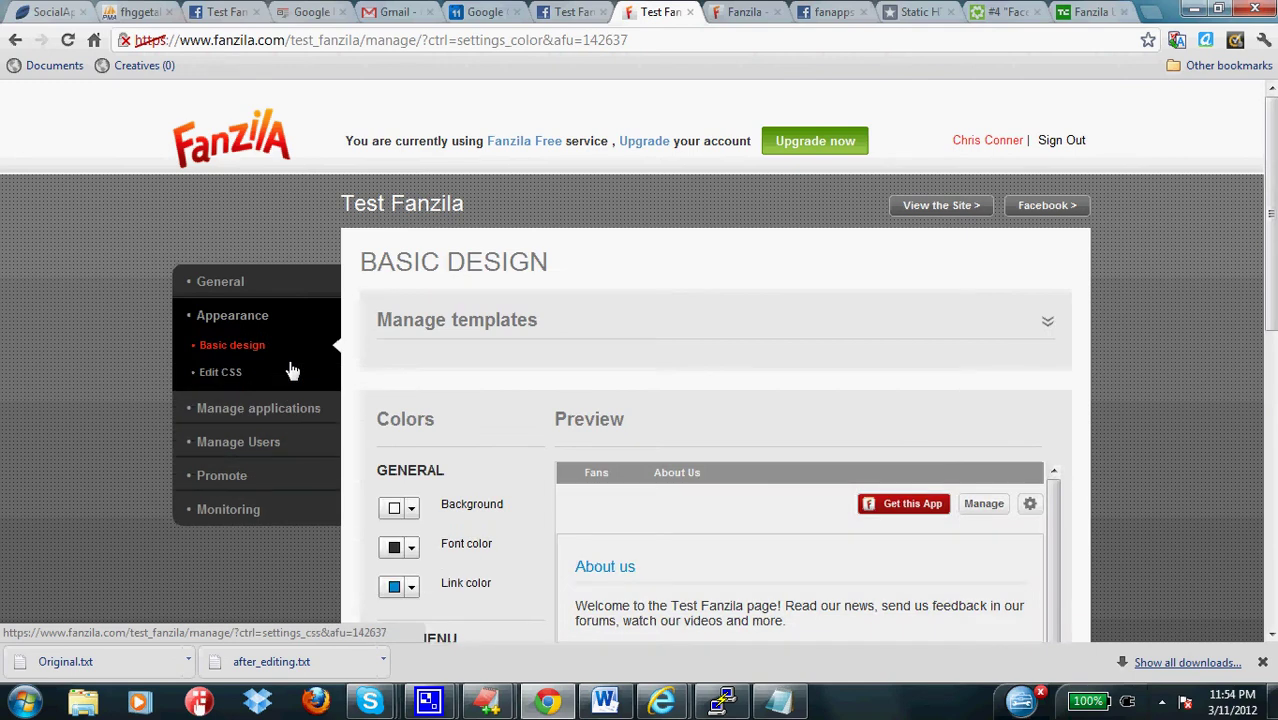
- Examine the Manage applications options, the Basic design color settings and the installable apps in the preview
click(207, 422)
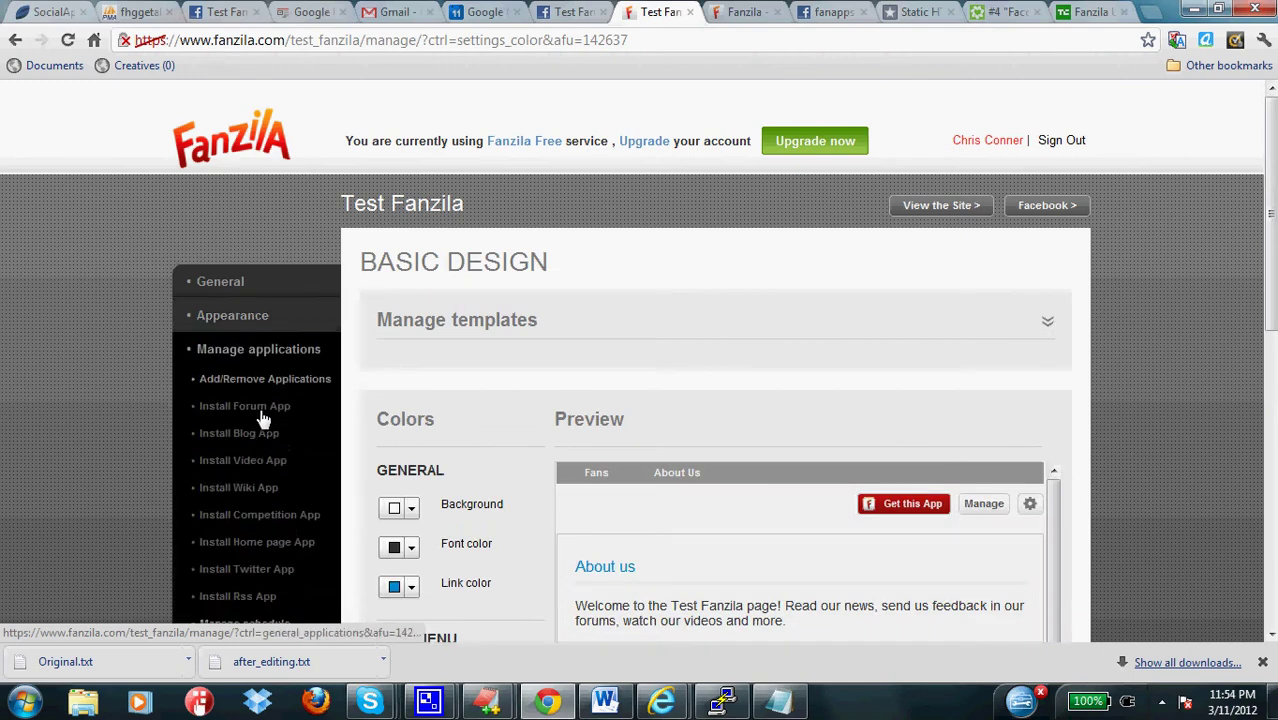
click(193, 356)
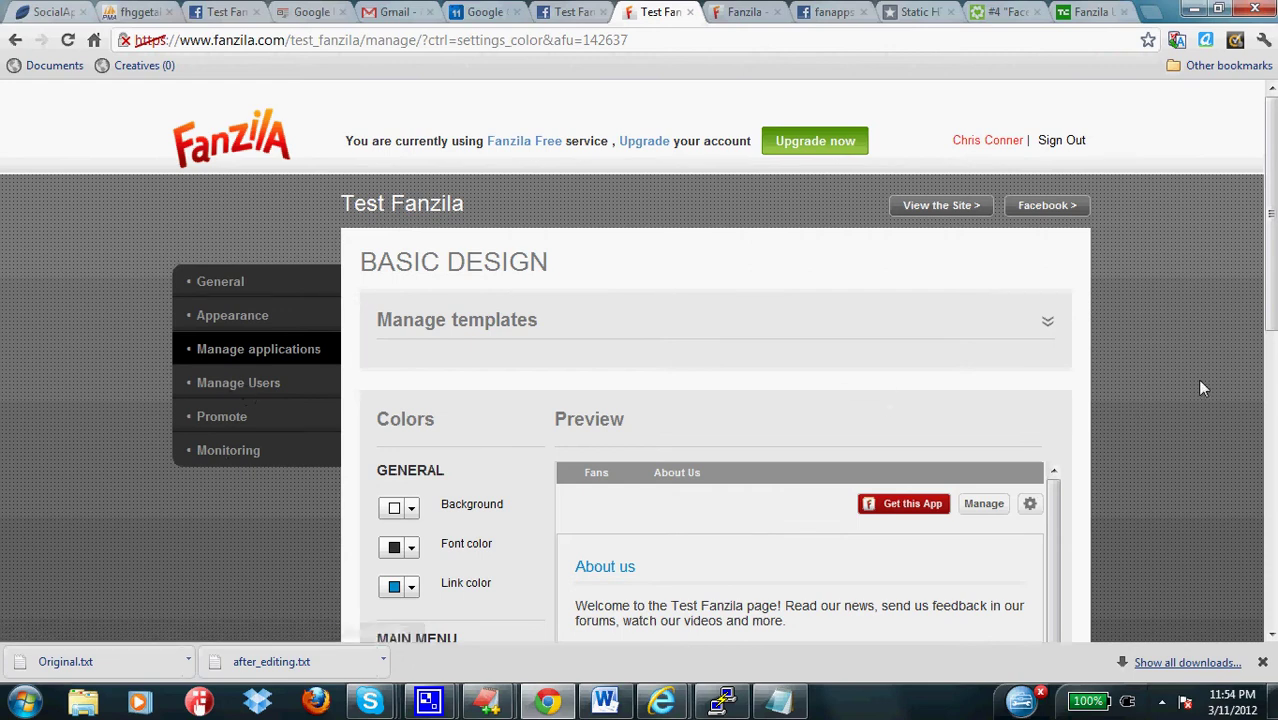
drag(1273, 314, 1273, 517)
drag(1272, 410, 1272, 470)
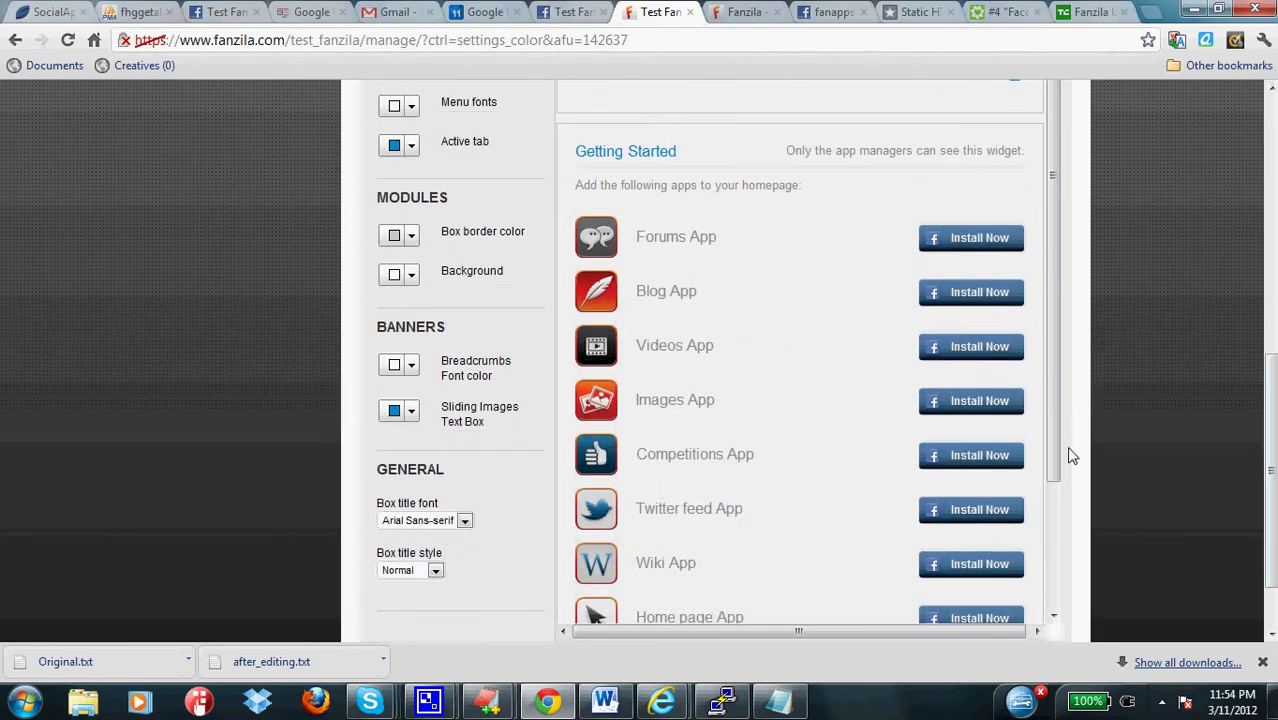
drag(1054, 472, 1061, 348)
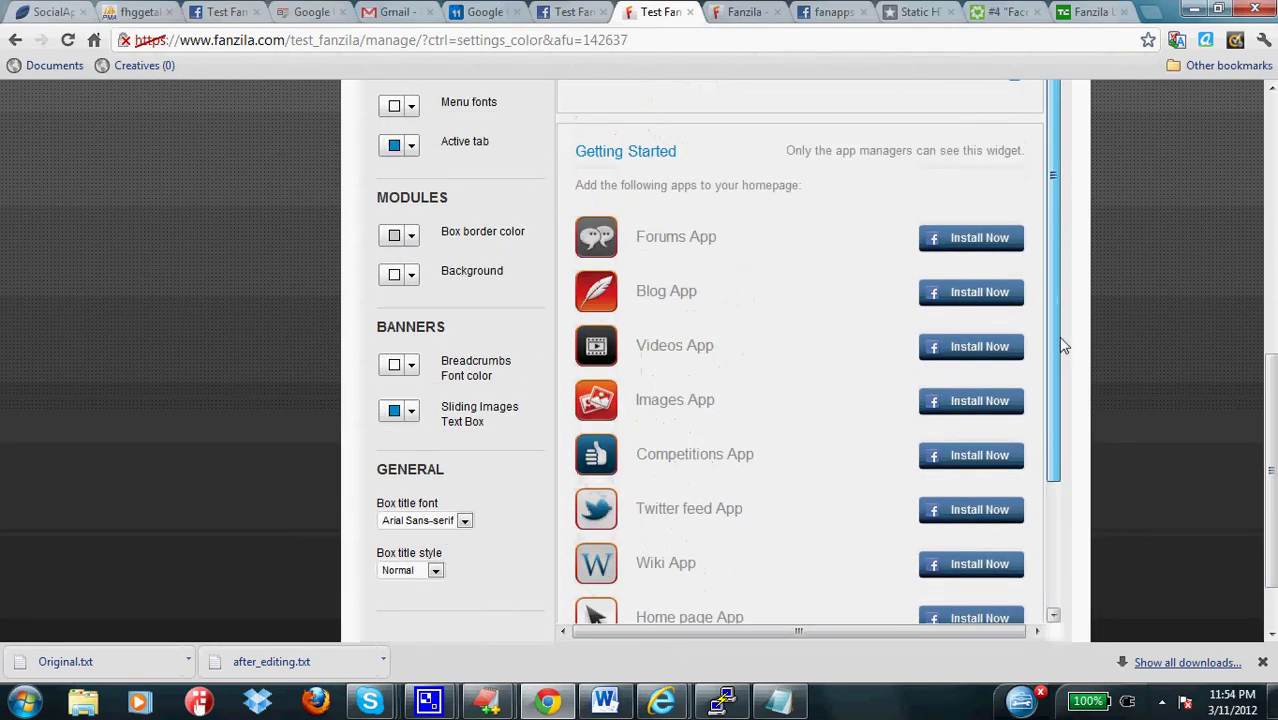
drag(1272, 456, 1272, 274)
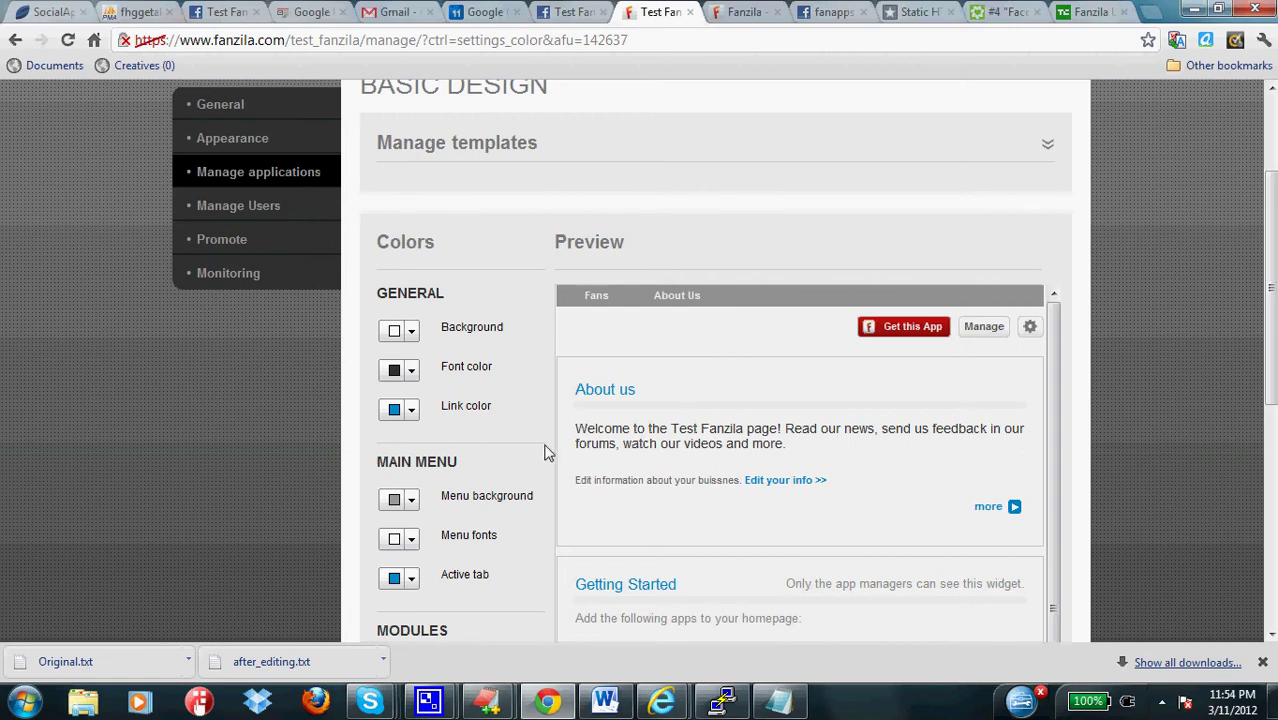
drag(1270, 370, 1270, 562)
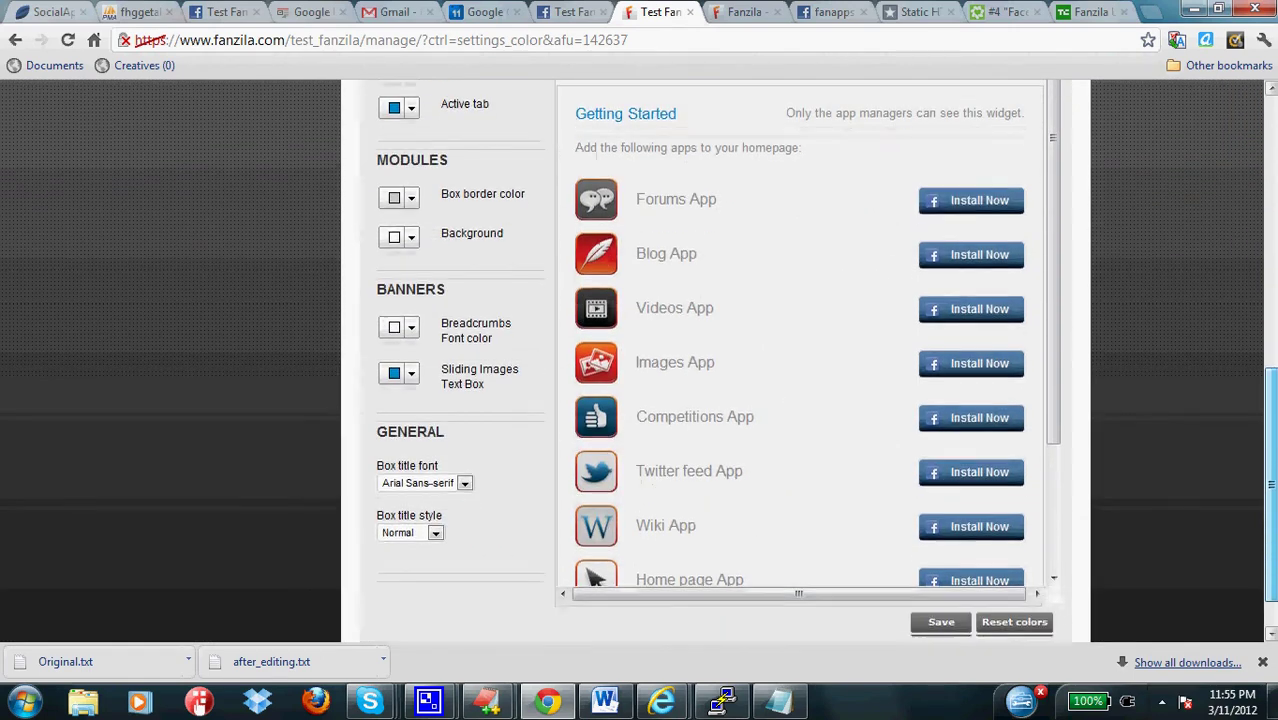
scroll(962, 303, up, 1)
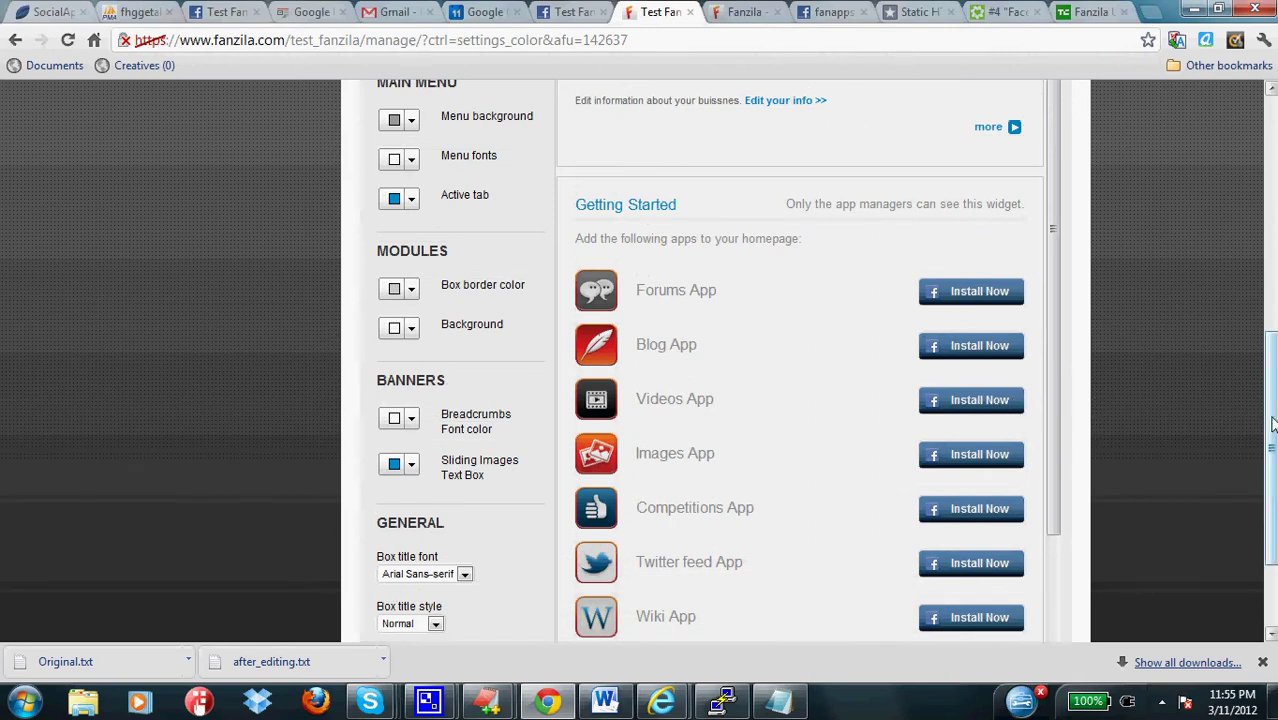
- Set the general background color of the page design to dark red, 8D0808
drag(1270, 410, 1270, 230)
click(410, 376)
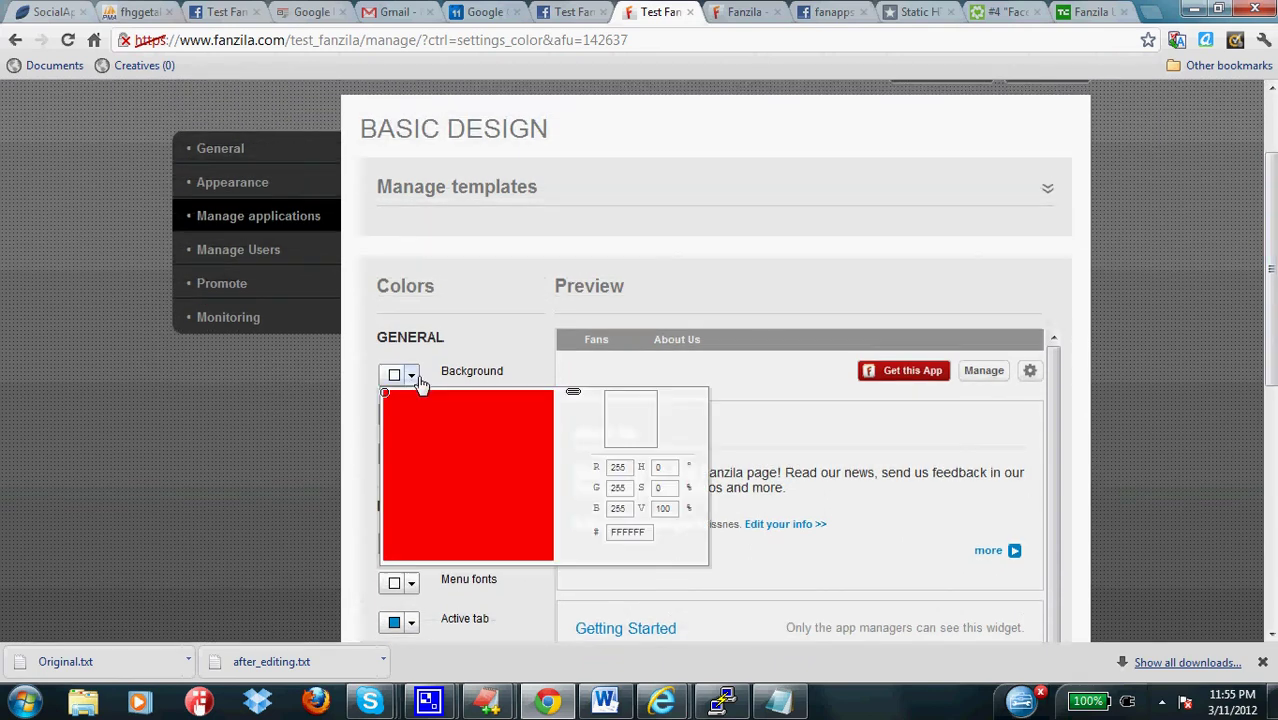
click(544, 468)
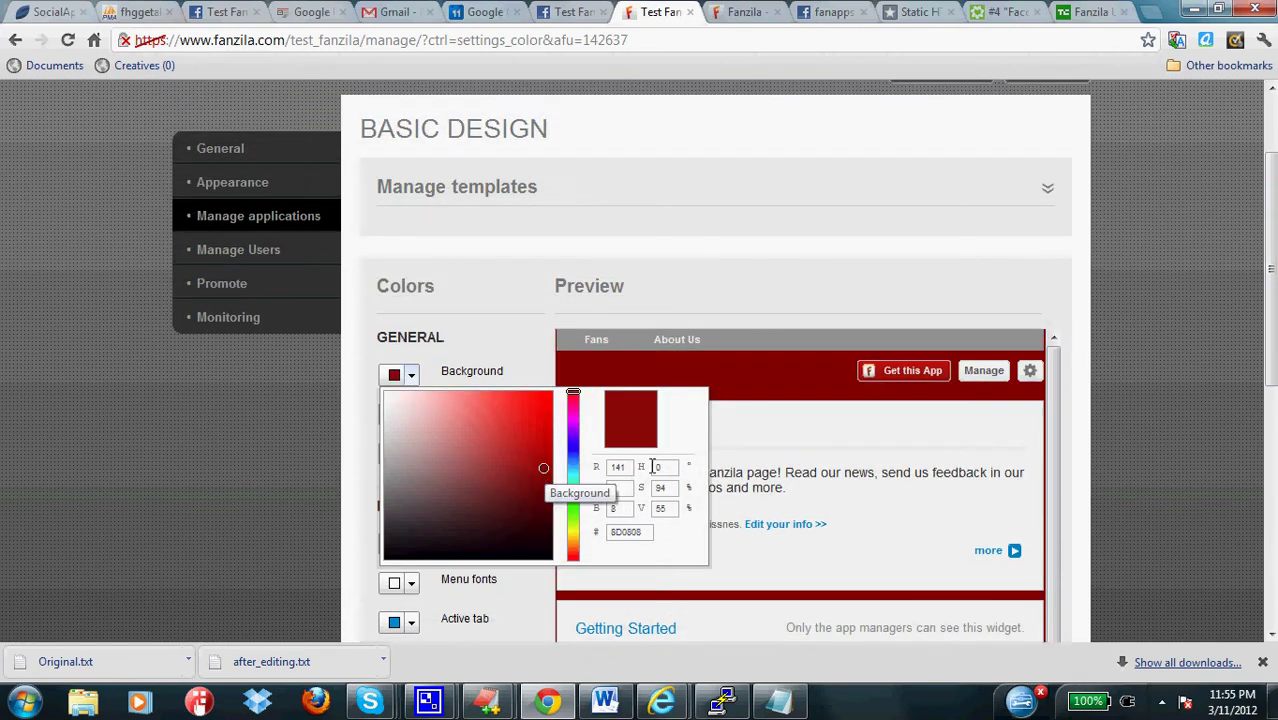
click(1107, 393)
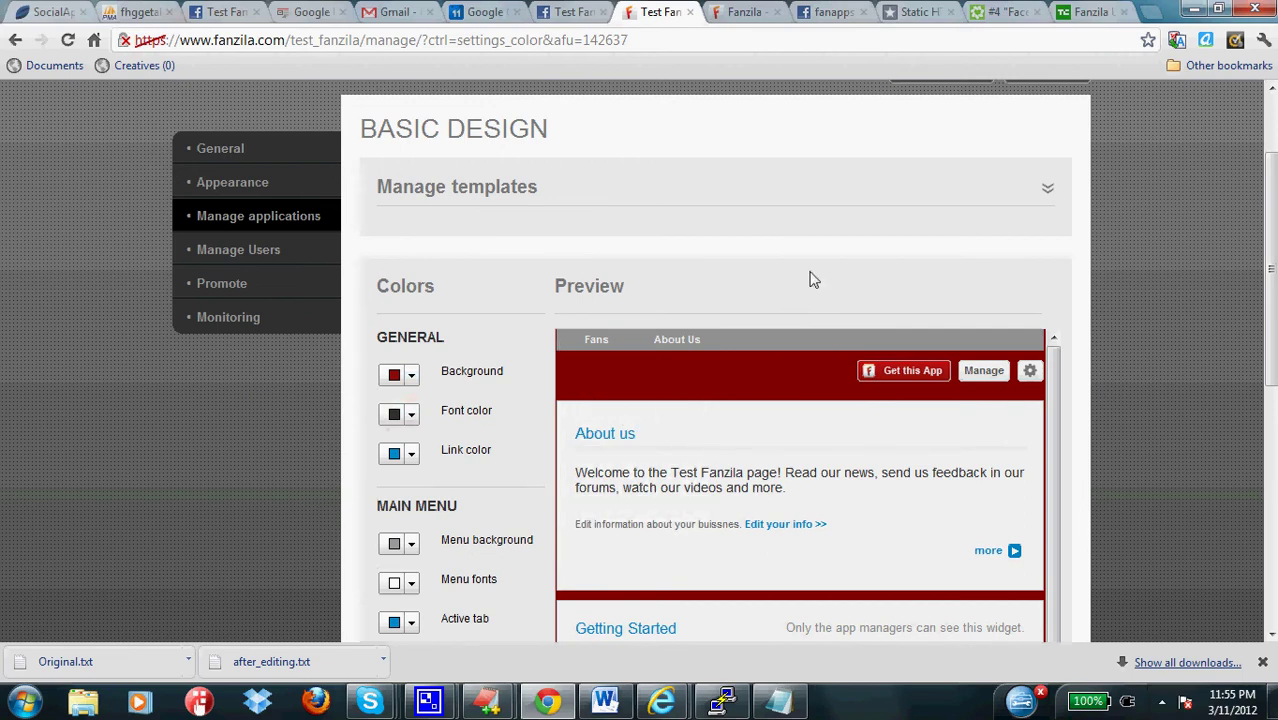
- Check the template upload options under Manage templates and save the Basic design color changes
click(1050, 195)
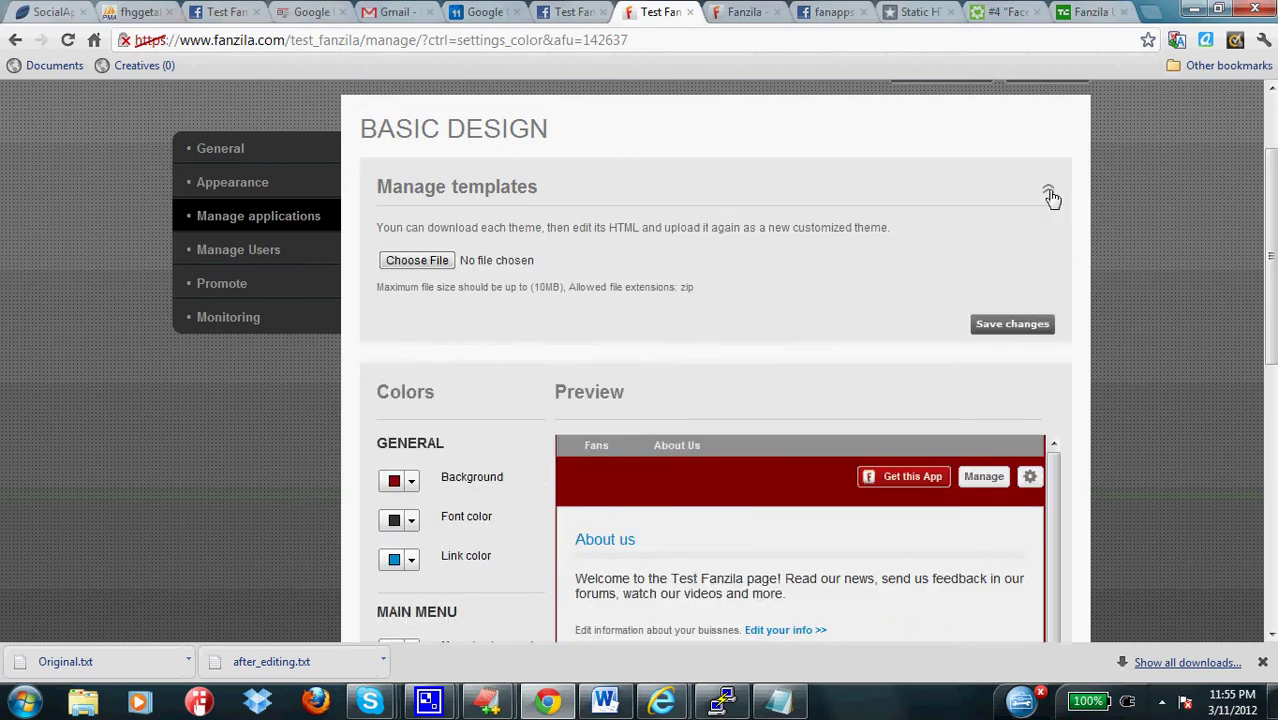
click(1051, 196)
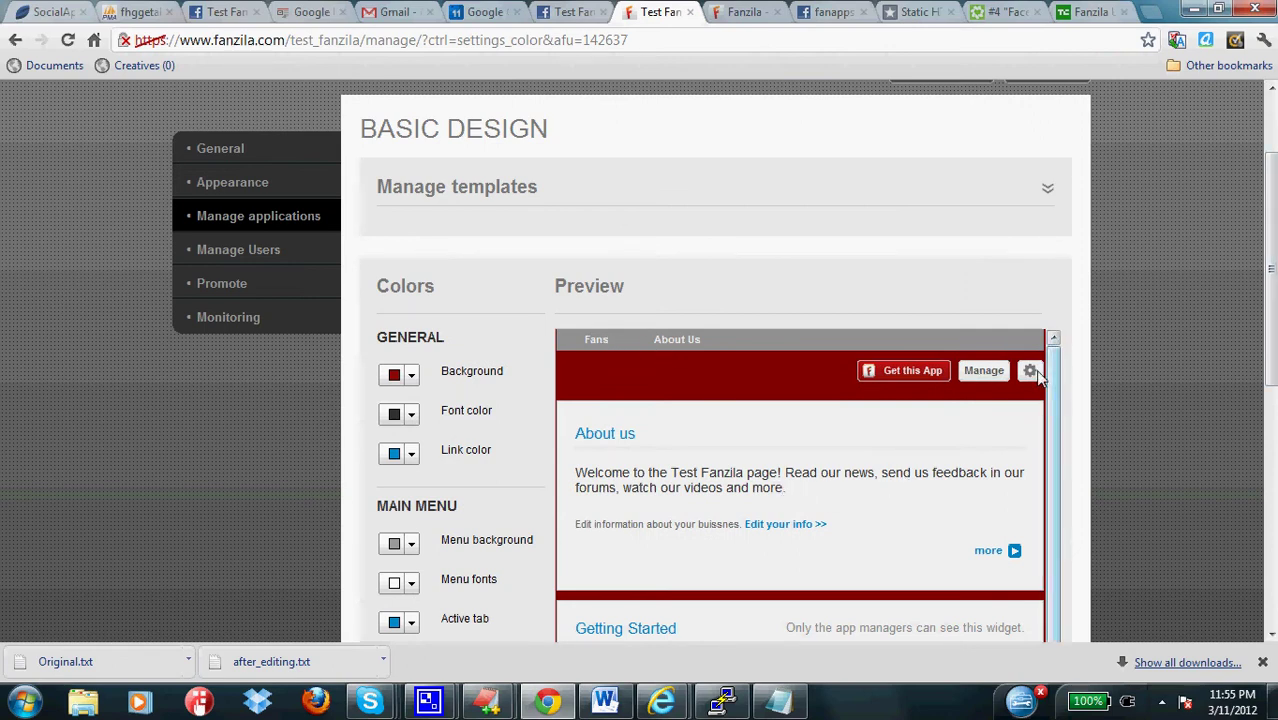
scroll(1031, 375, down, 6)
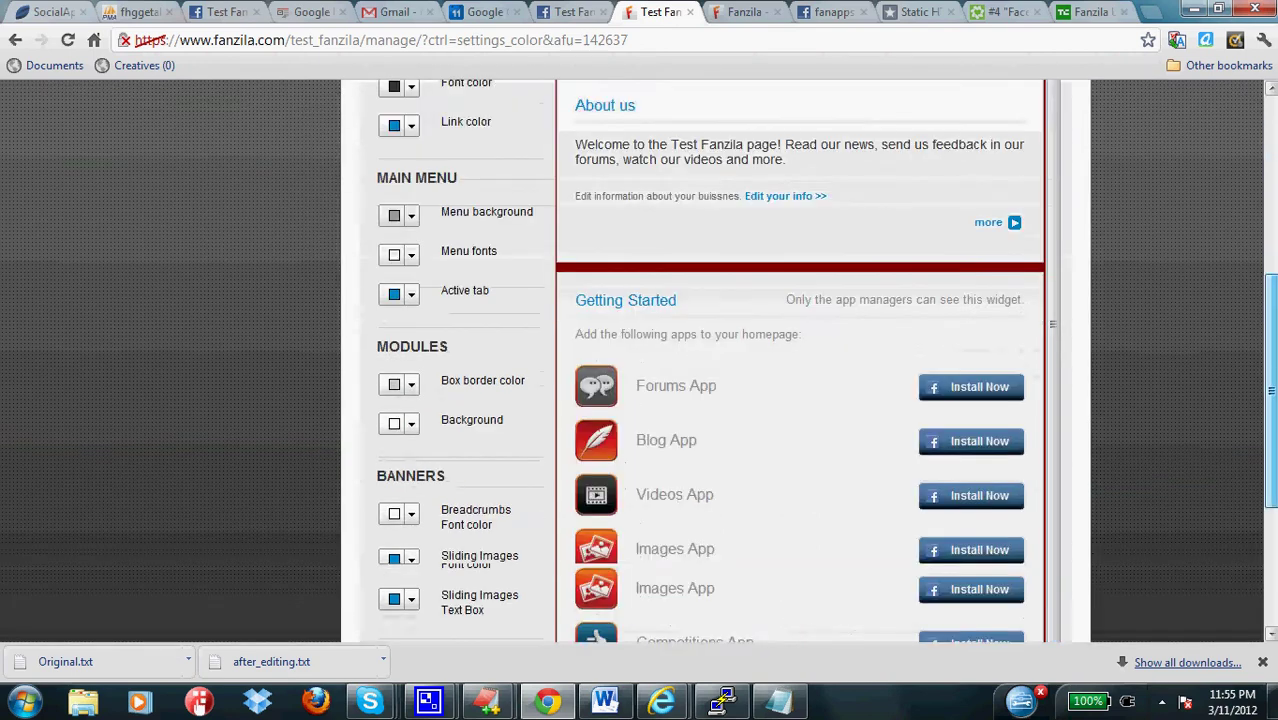
click(941, 577)
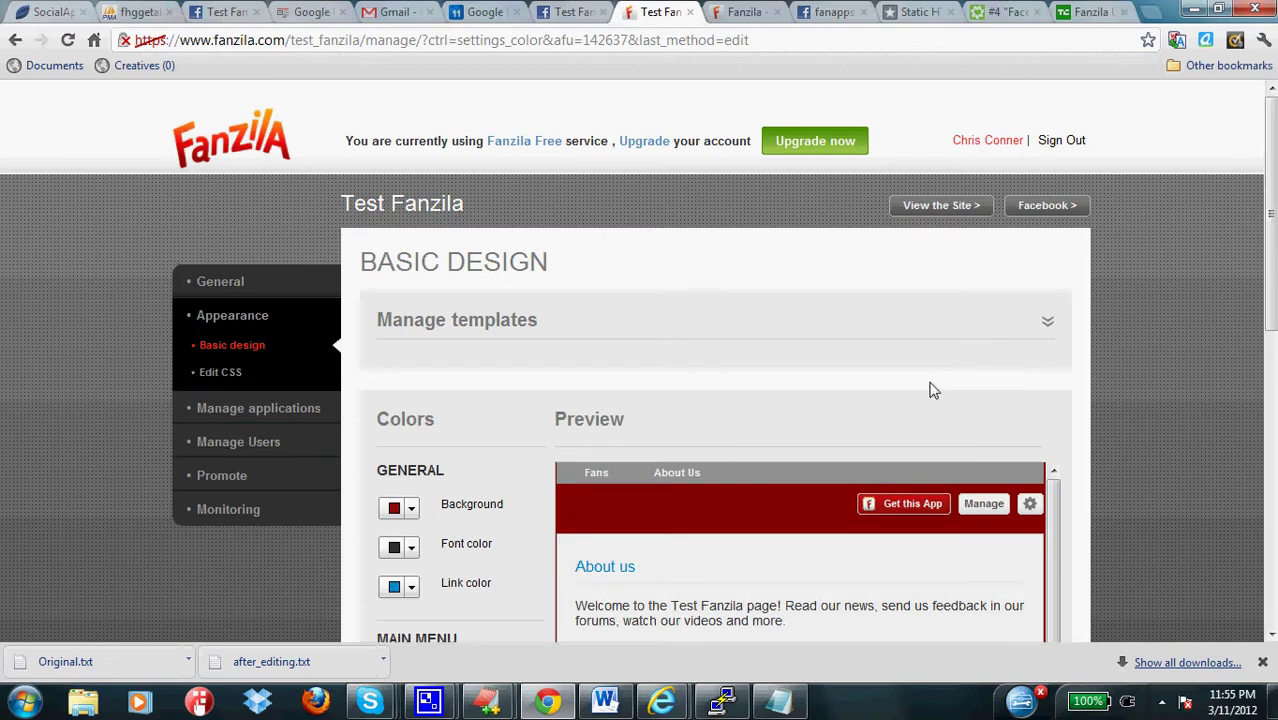
- Open the Test Fanzila page on Facebook and view the About Us and Fans sections of its About us app
click(271, 408)
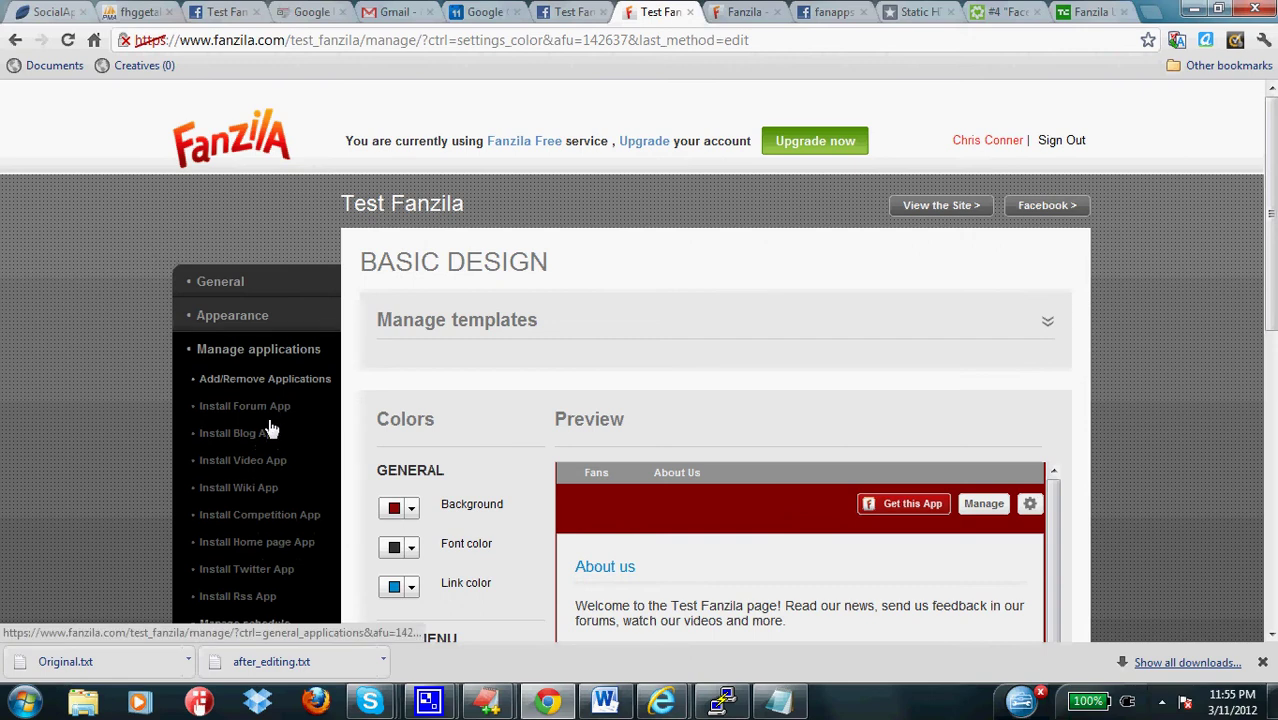
click(1045, 206)
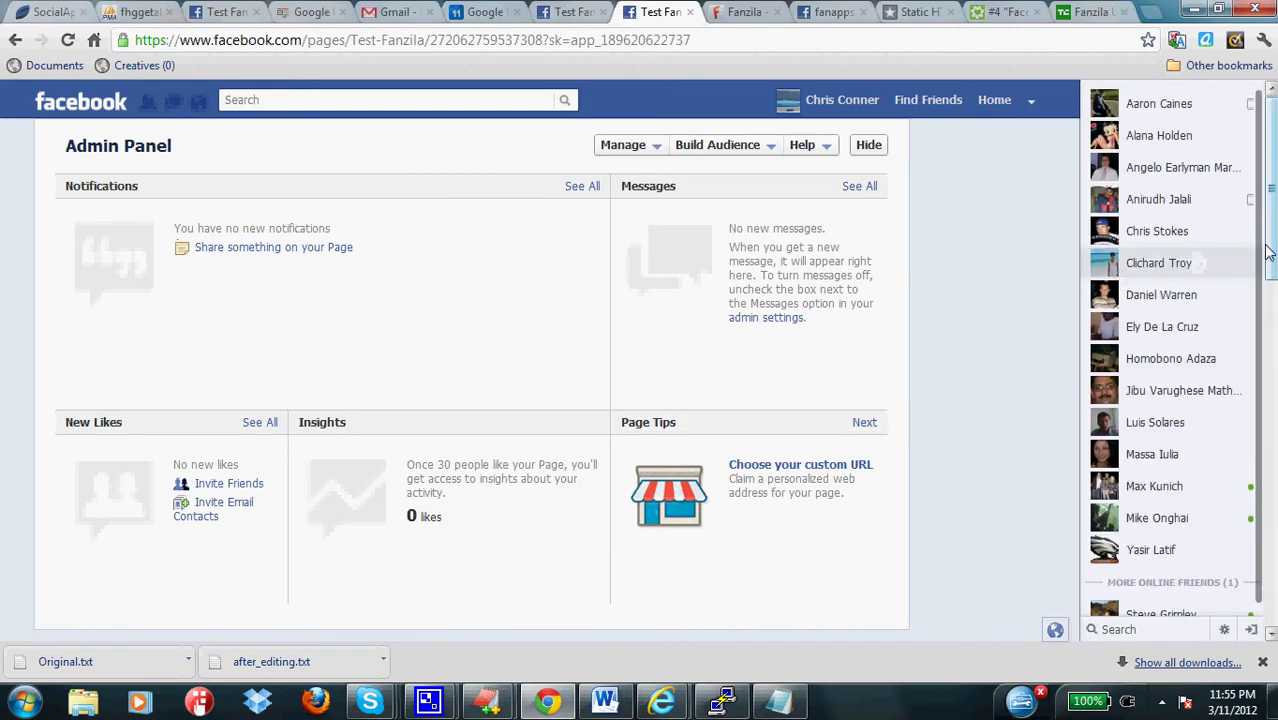
scroll(955, 368, down, 3)
scroll(933, 382, down, 1)
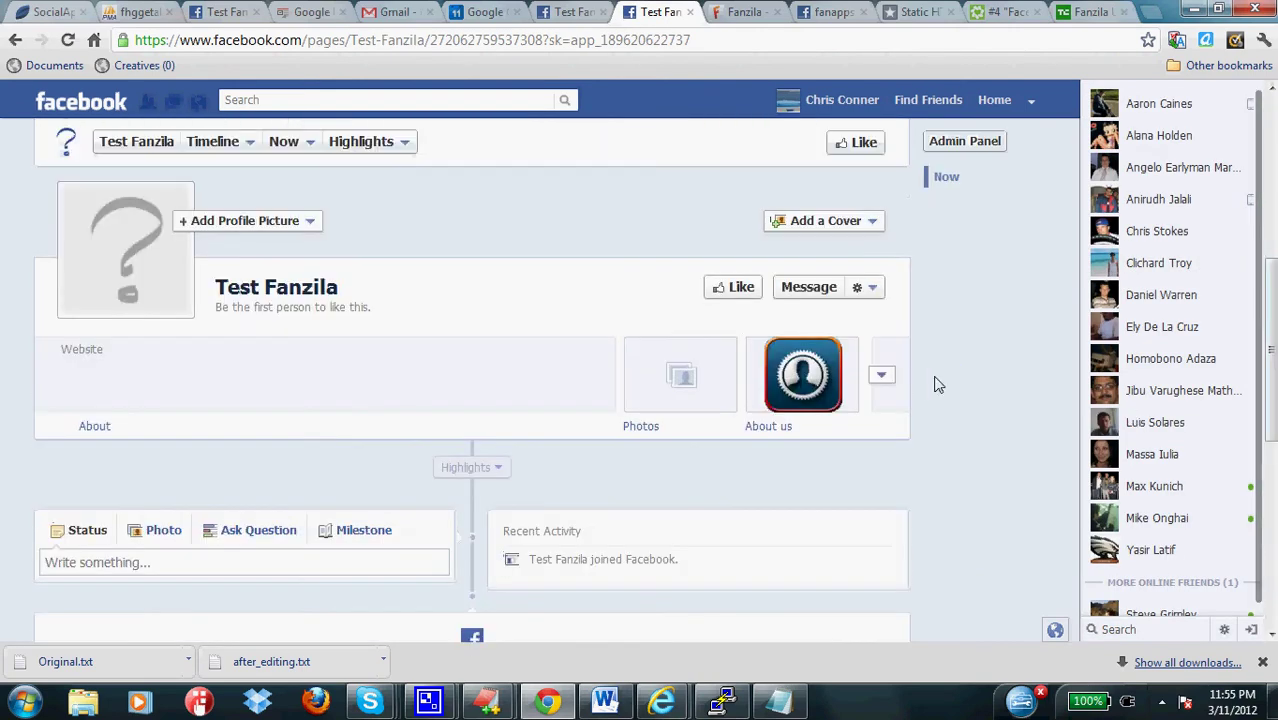
click(800, 395)
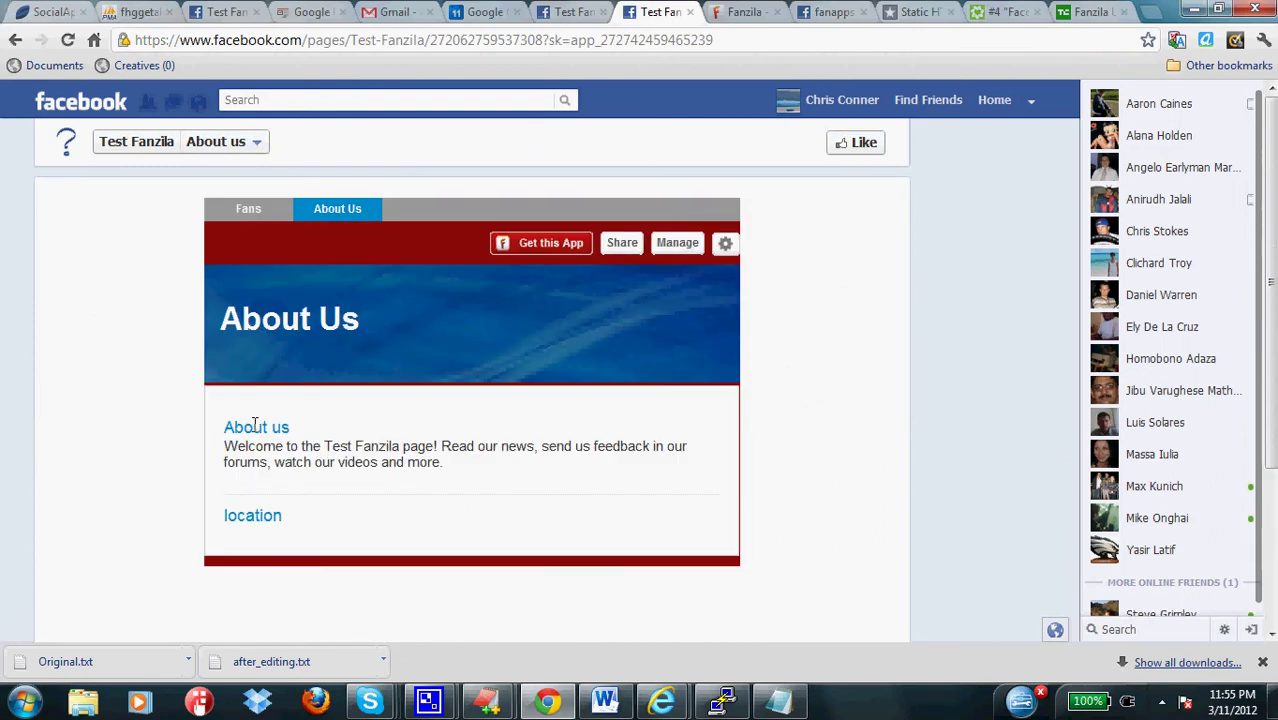
click(249, 210)
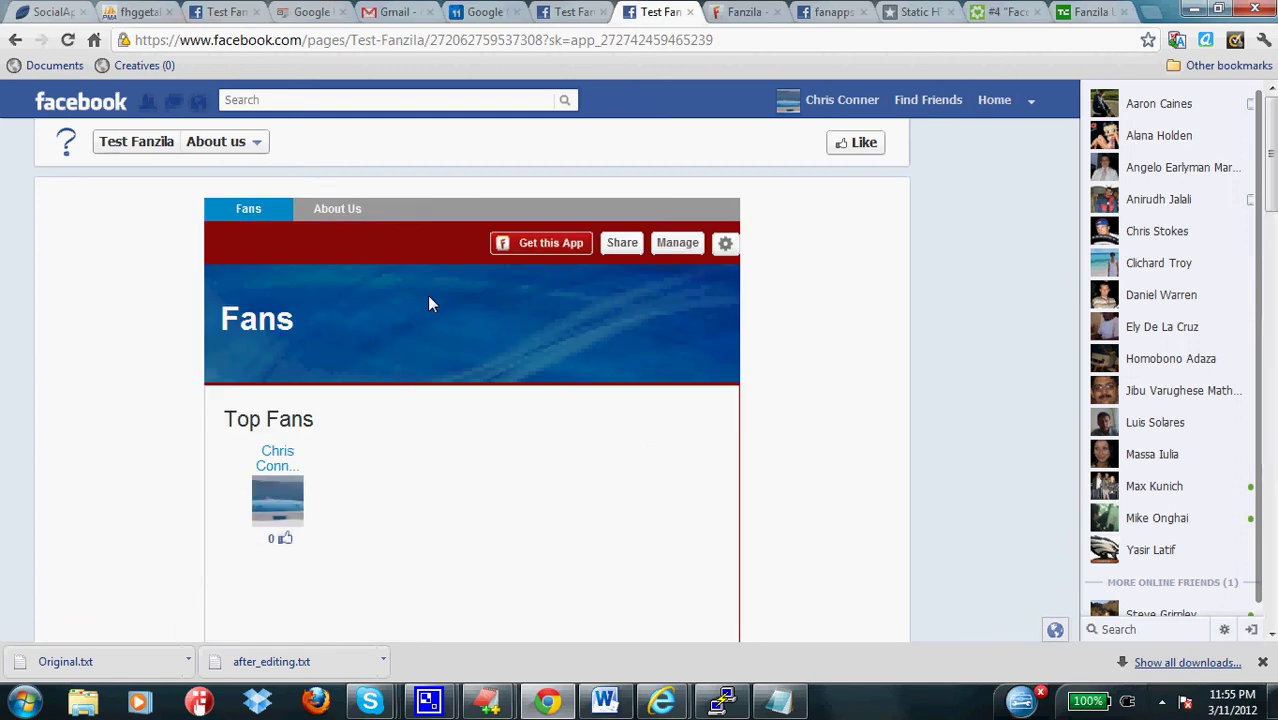
- View the app's About Us section and examine the notification options in its Email settings
click(337, 209)
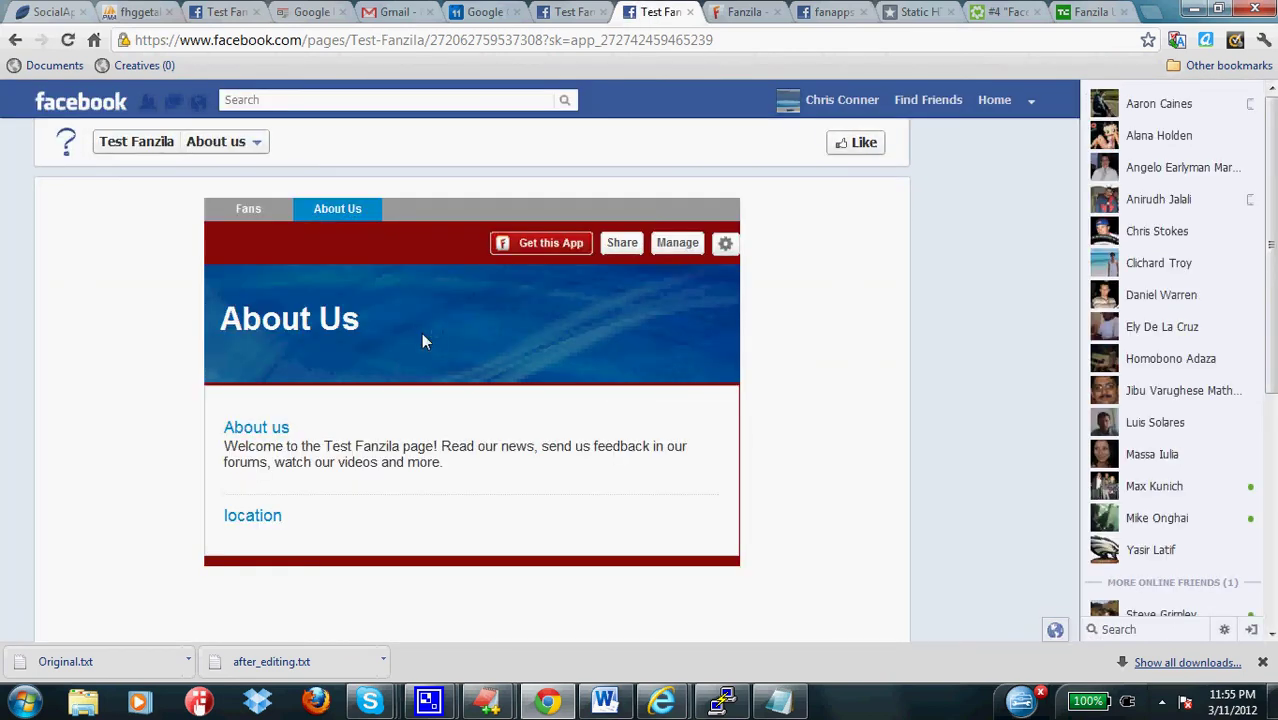
click(725, 243)
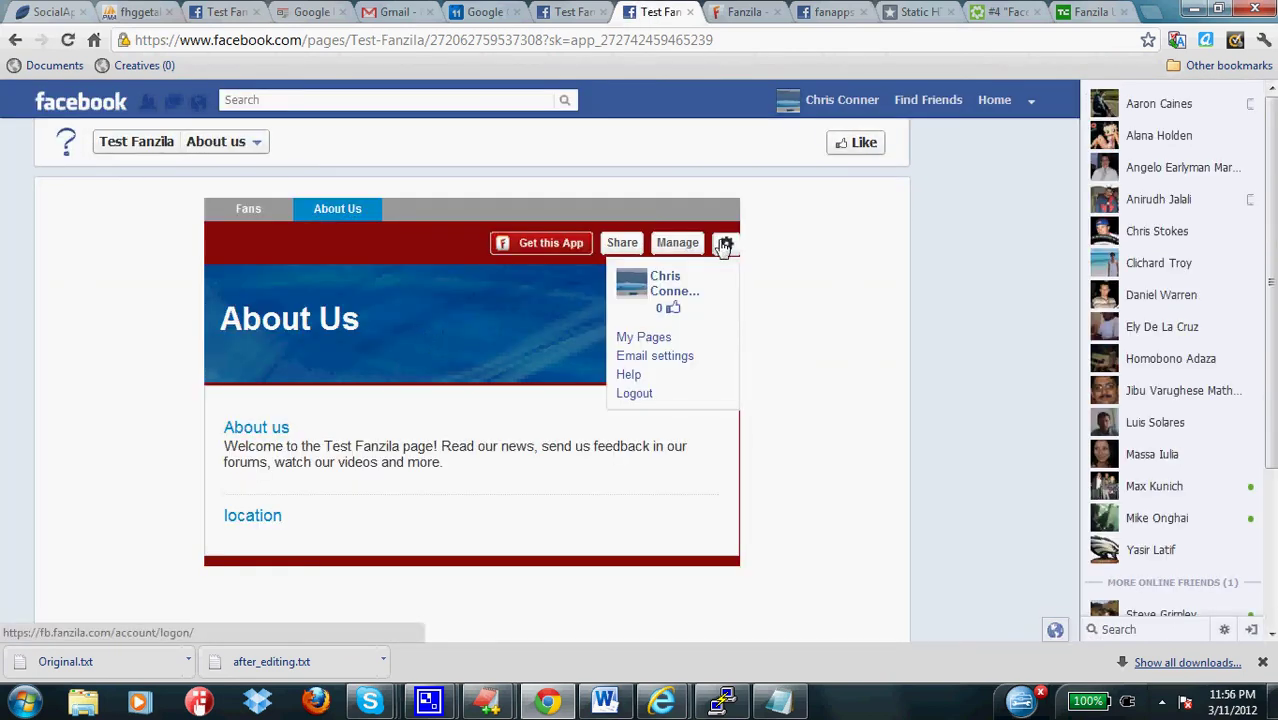
click(652, 362)
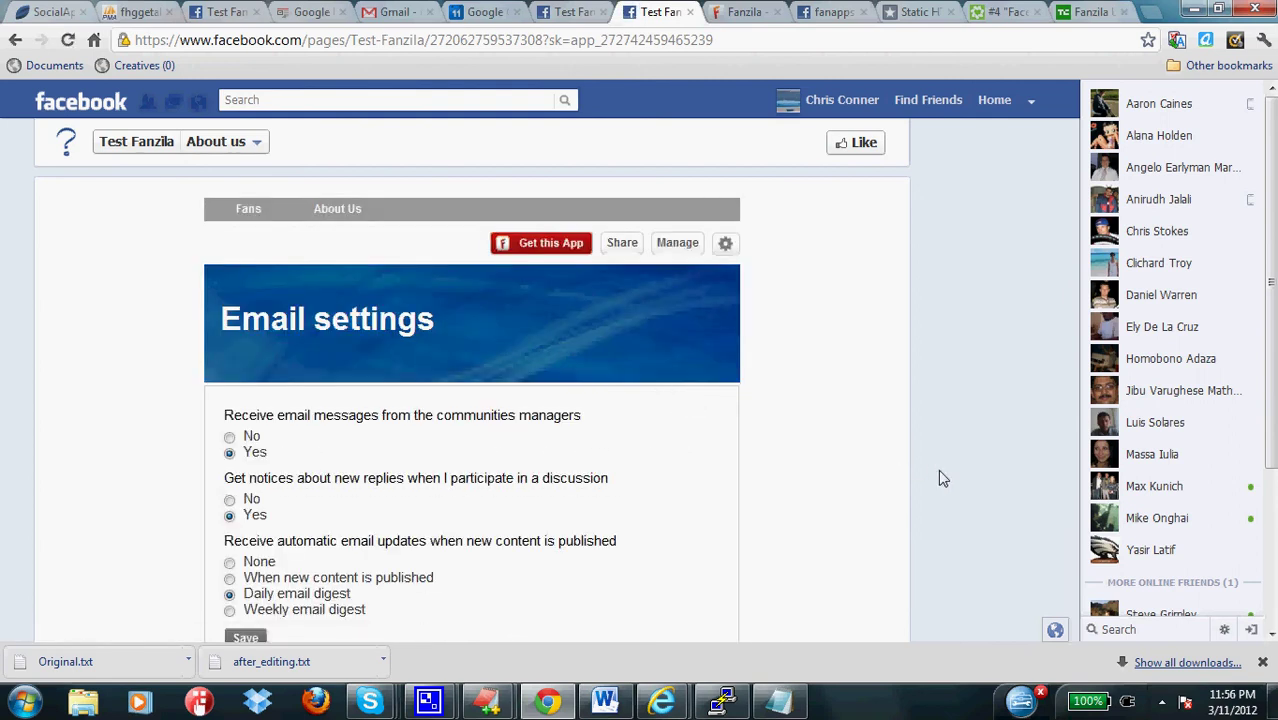
scroll(843, 491, down, 1)
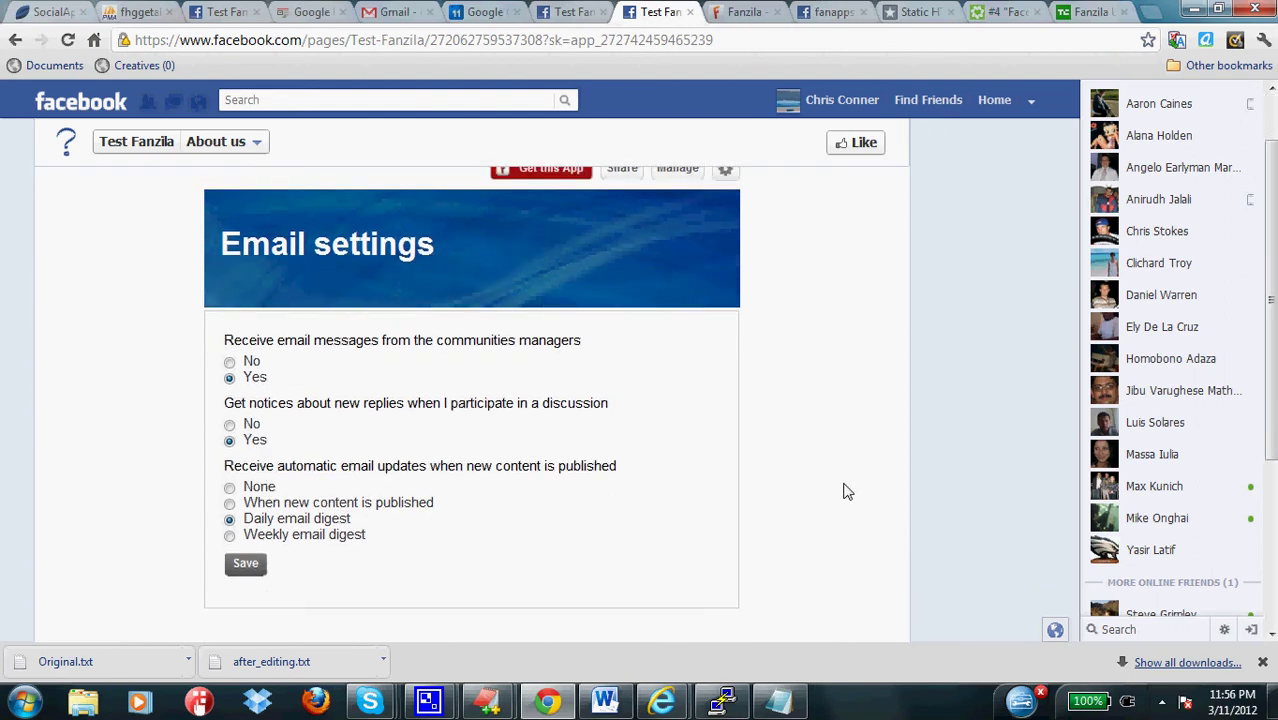
scroll(843, 491, up, 1)
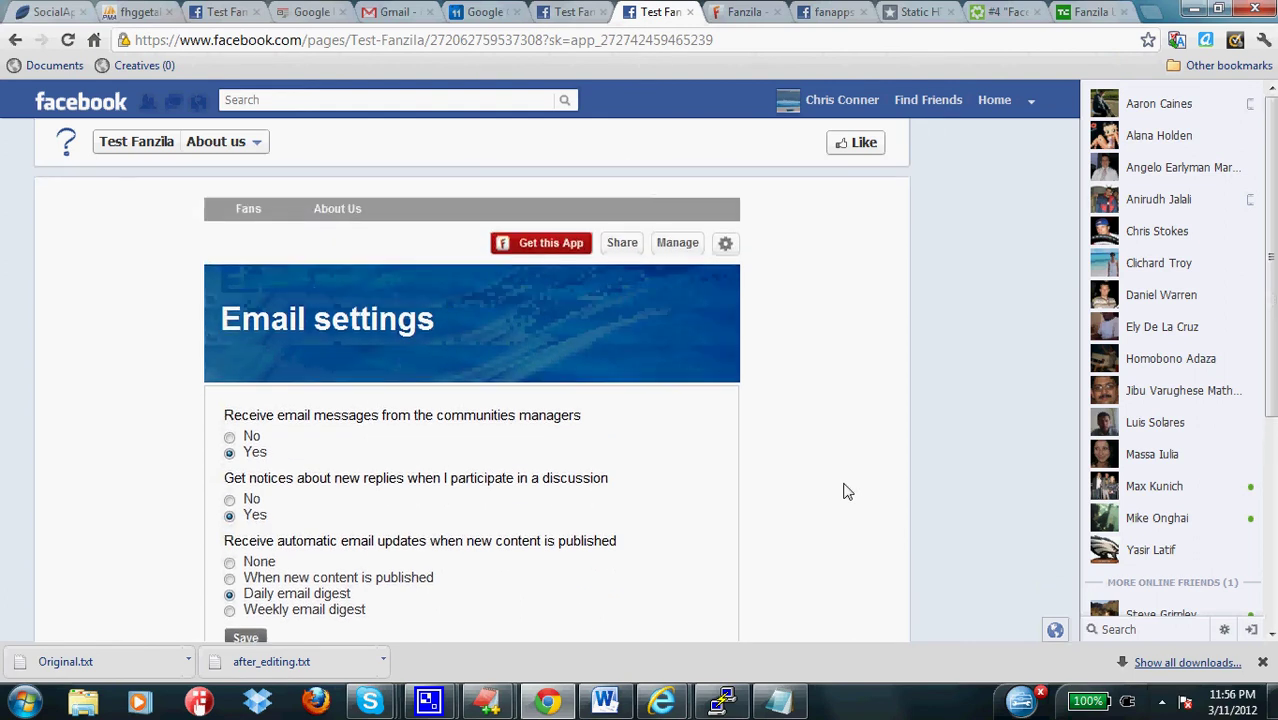
click(727, 245)
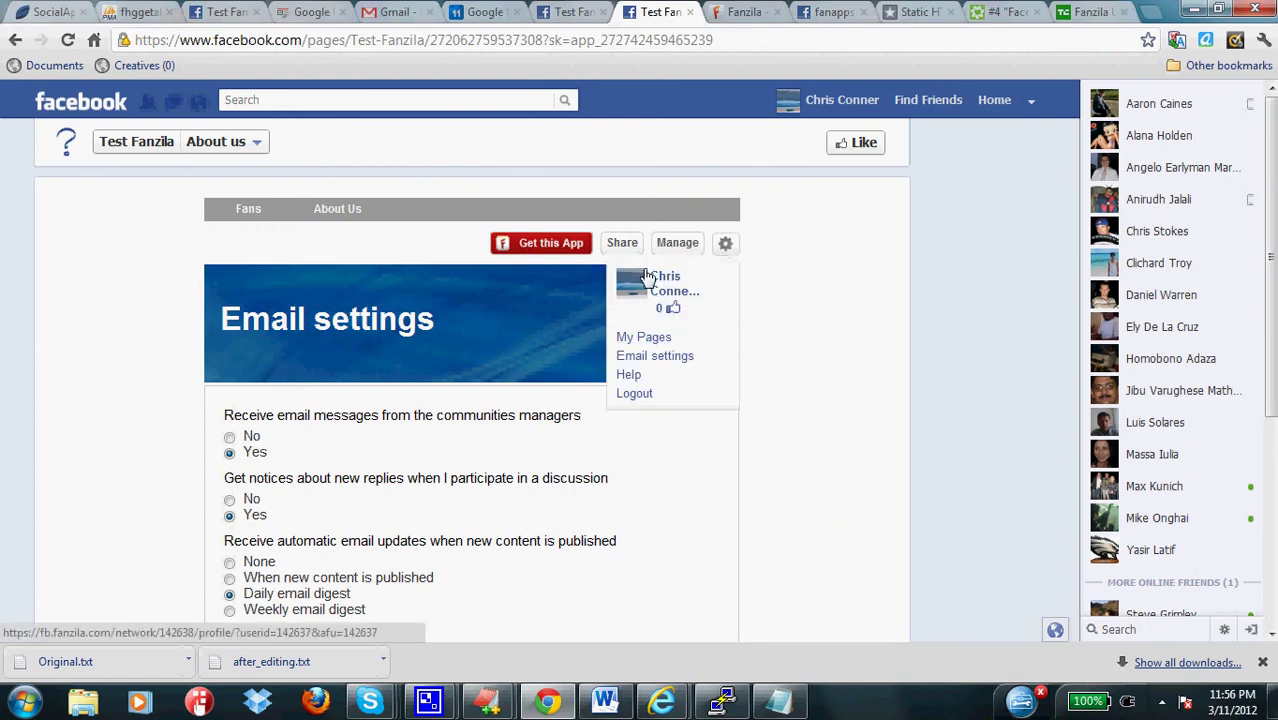
- Open the Test Fanzila management dashboard and examine the content channels and header banner upload options
click(679, 251)
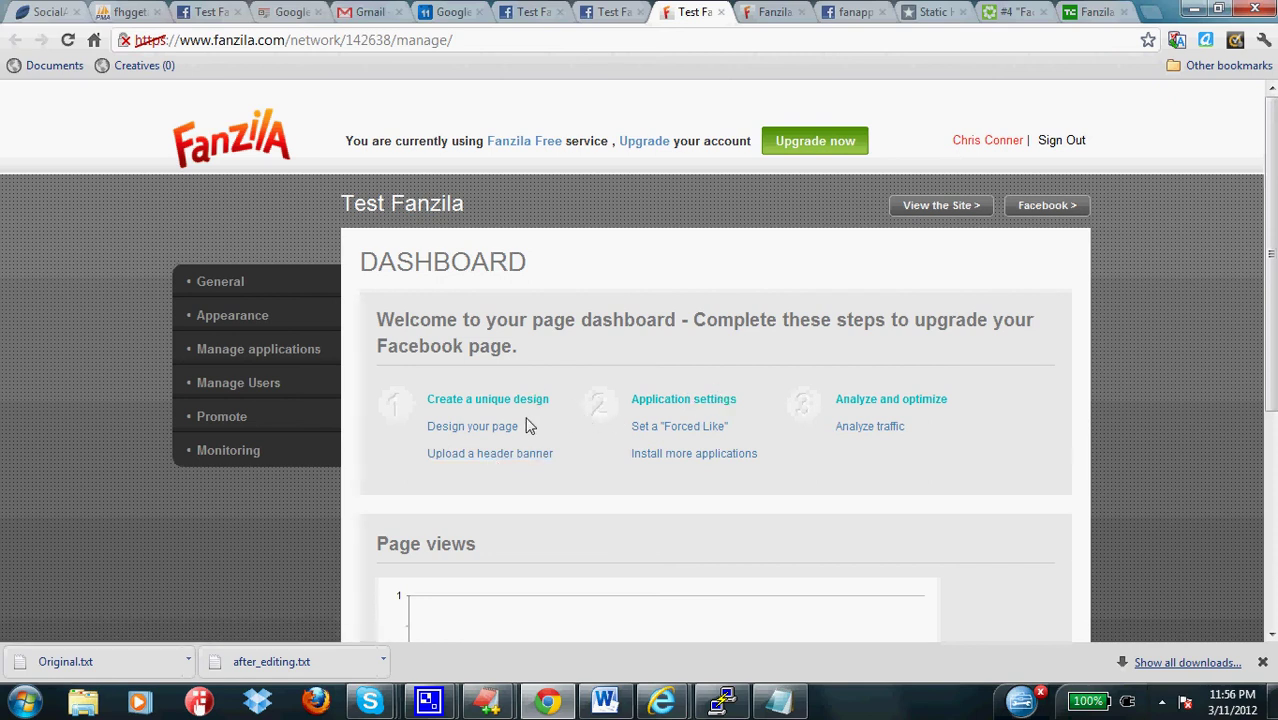
click(497, 456)
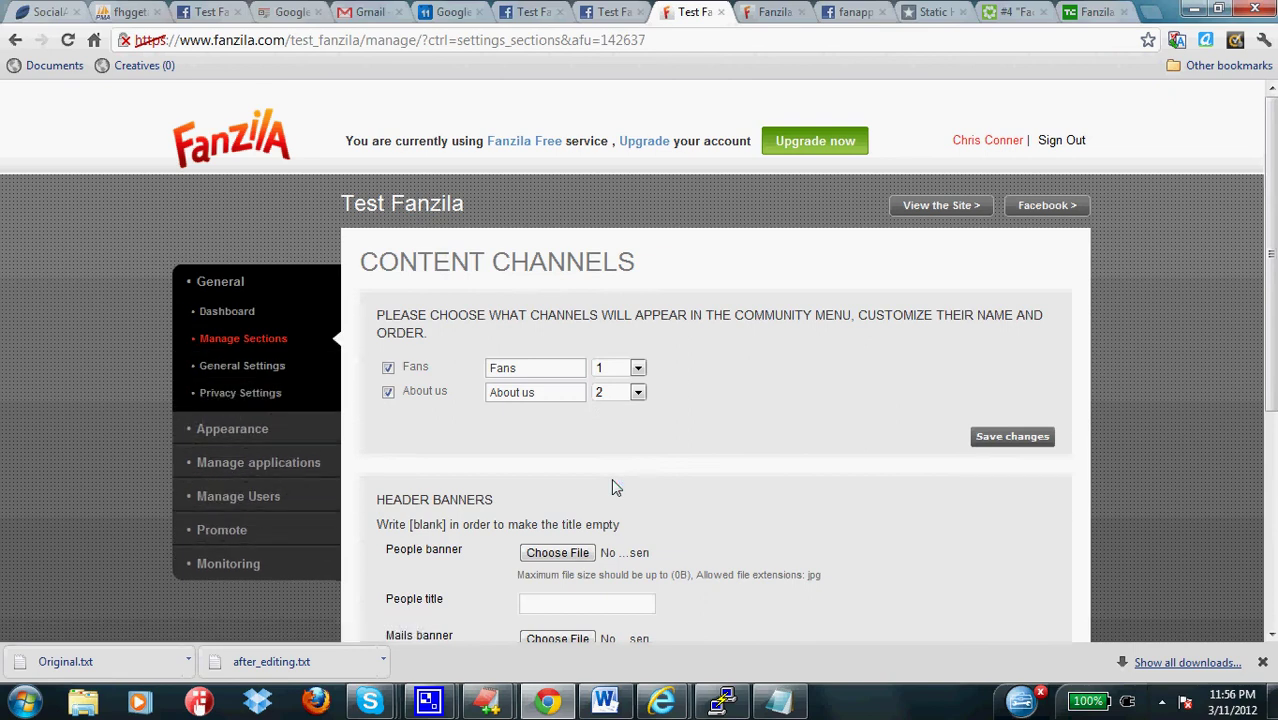
scroll(611, 478, down, 3)
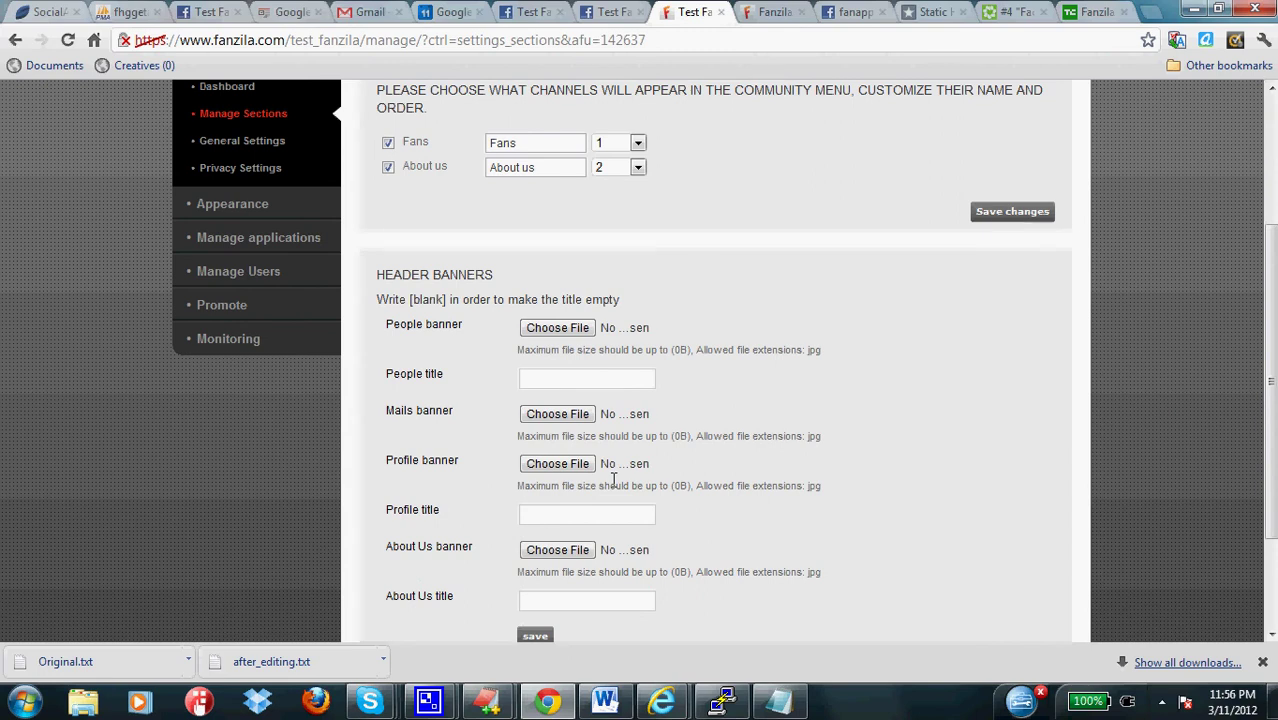
scroll(613, 481, down, 1)
scroll(613, 481, up, 2)
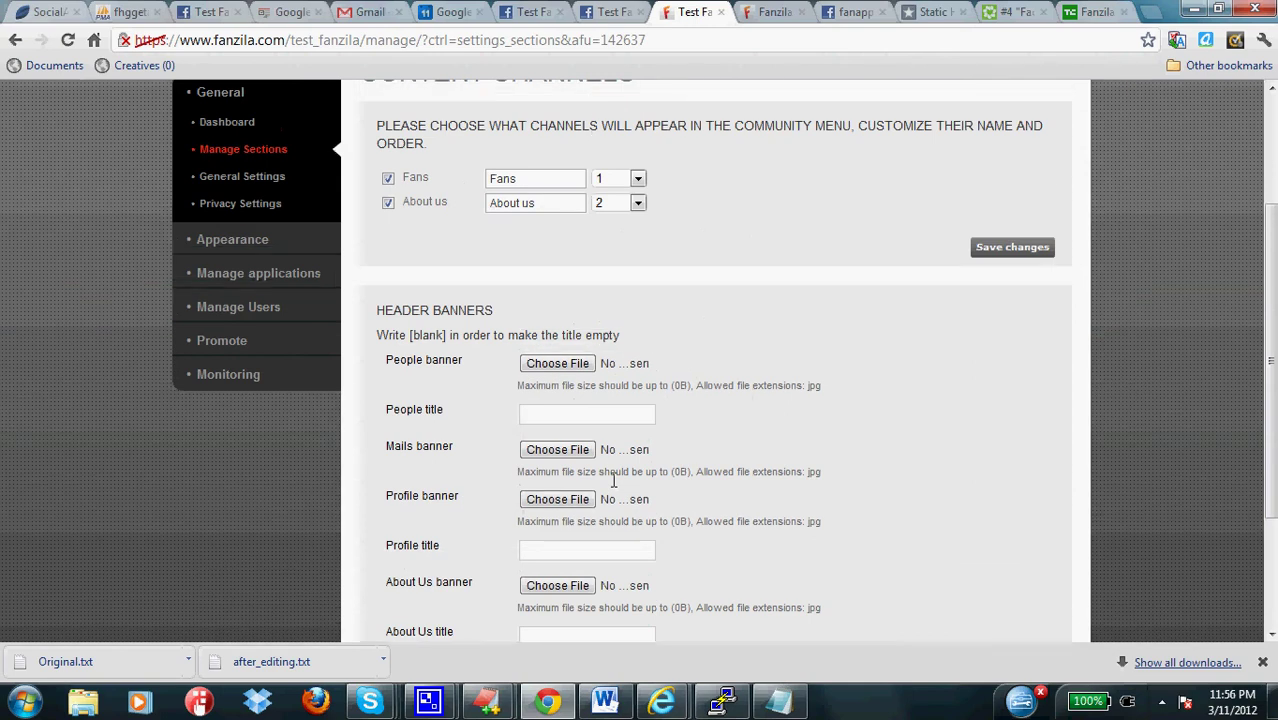
scroll(613, 481, up, 1)
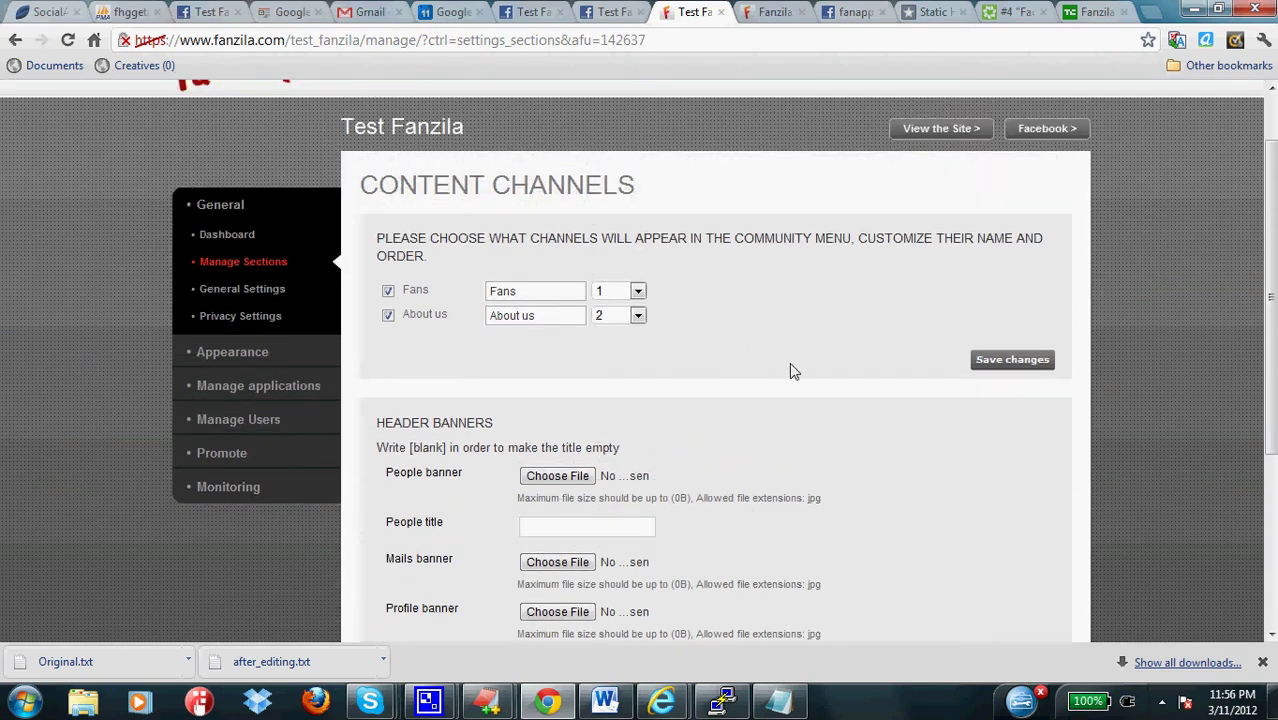
- Save the Fans and About us content channel settings, check the header banner fields and reopen Manage Sections
click(1016, 364)
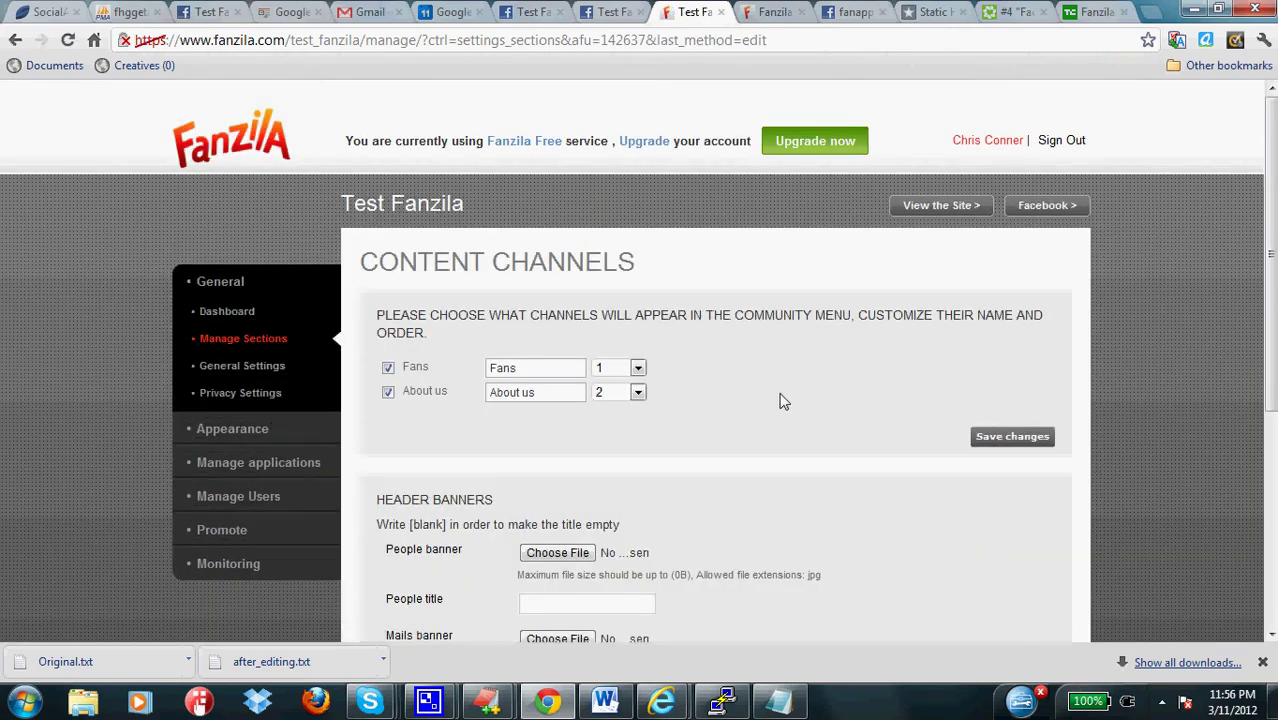
scroll(773, 405, down, 3)
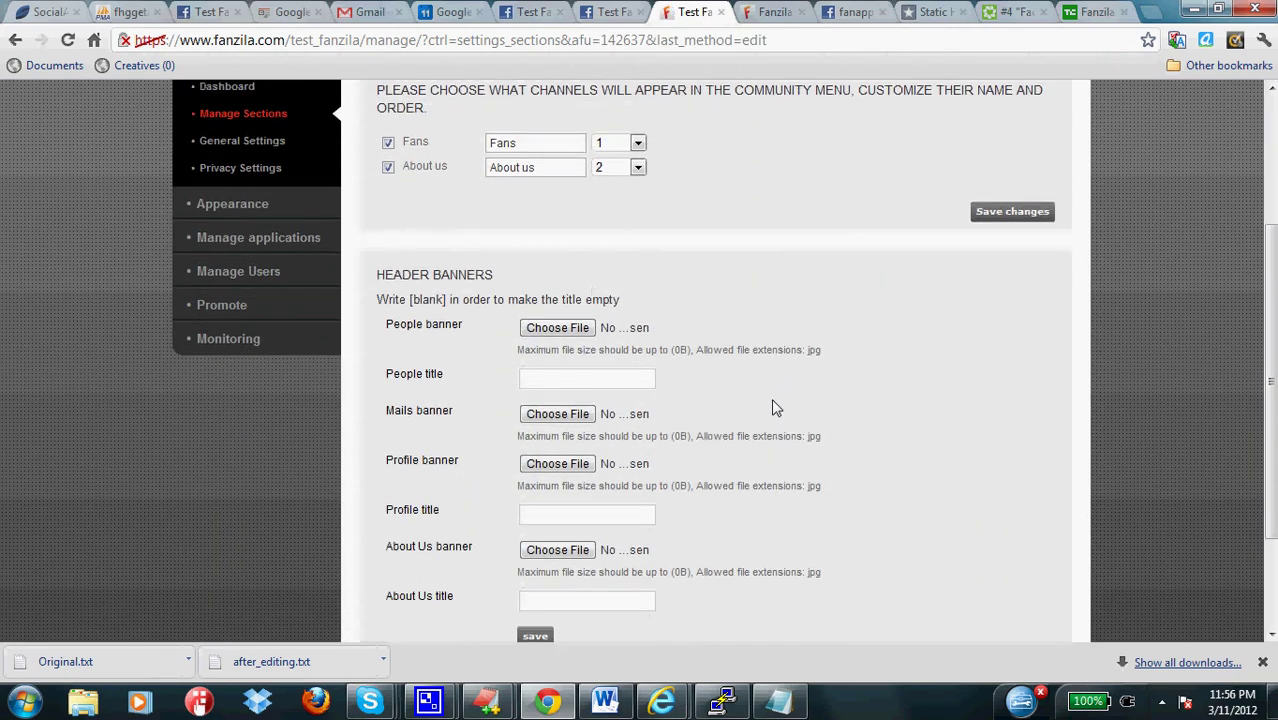
scroll(773, 407, up, 3)
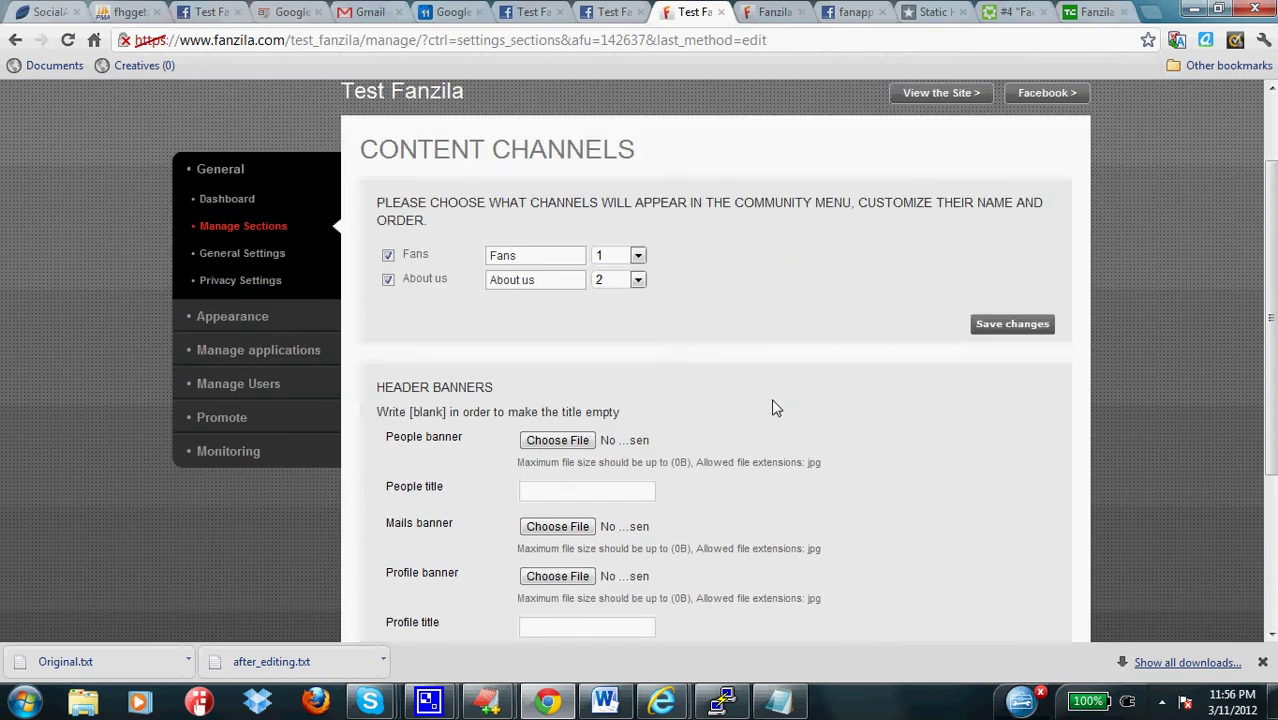
click(1004, 436)
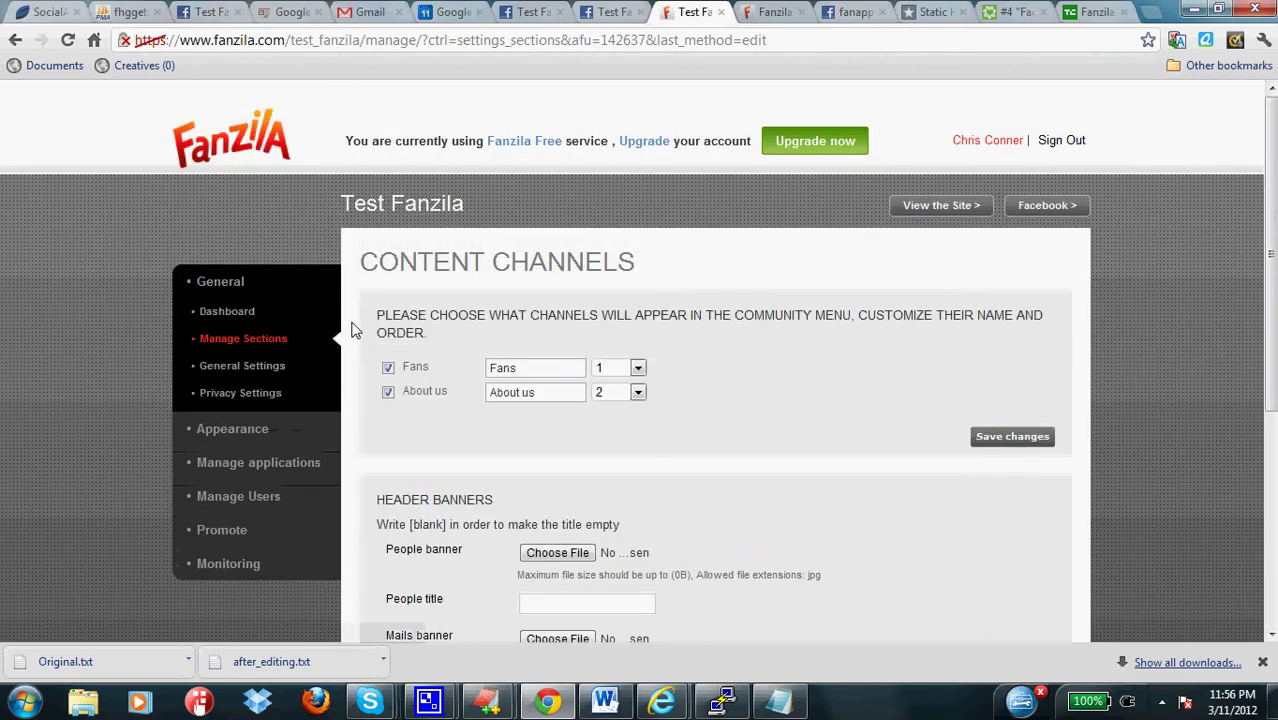
click(252, 344)
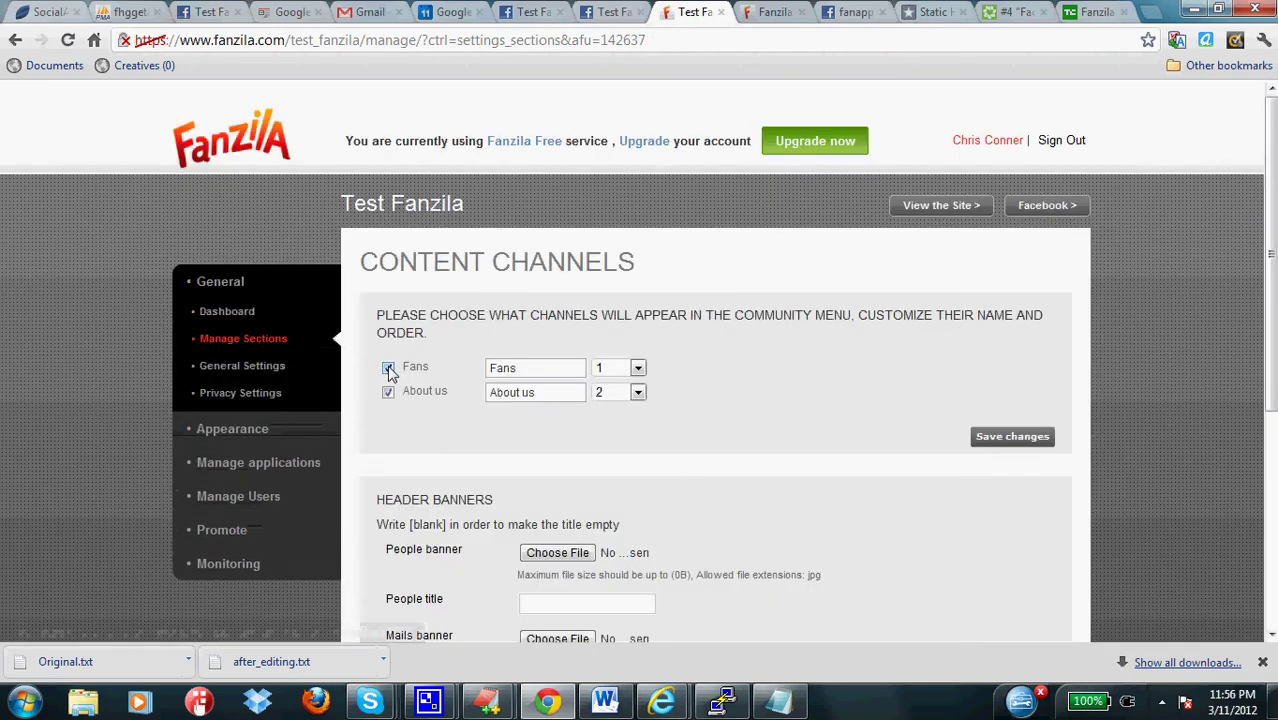
- Look over the General Settings and Appearance options and return to the page dashboard
click(242, 367)
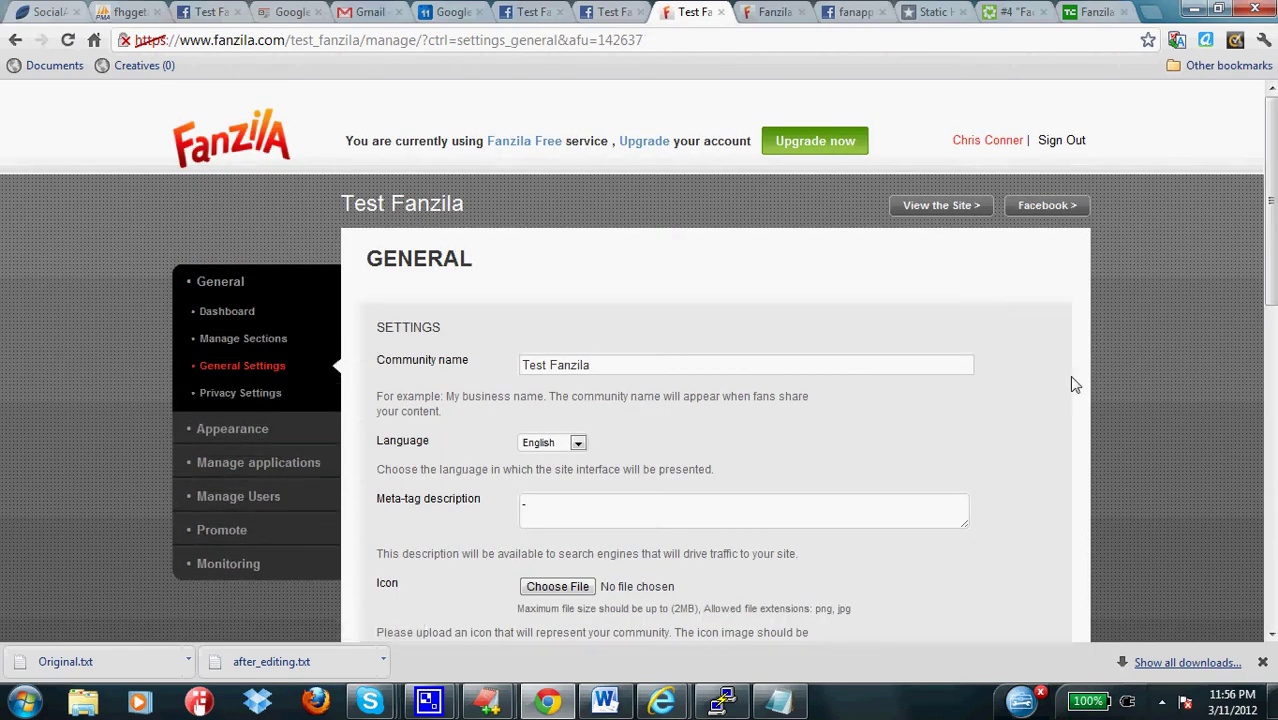
drag(1270, 200, 1270, 150)
click(255, 432)
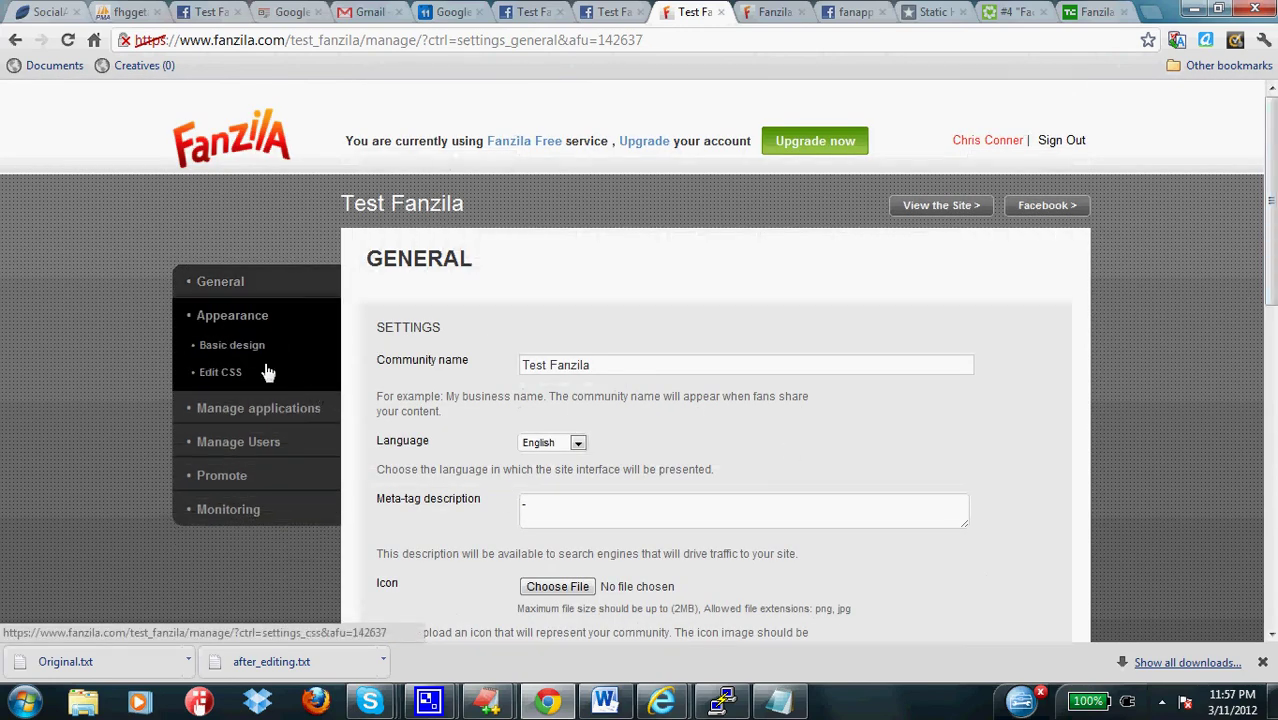
click(240, 290)
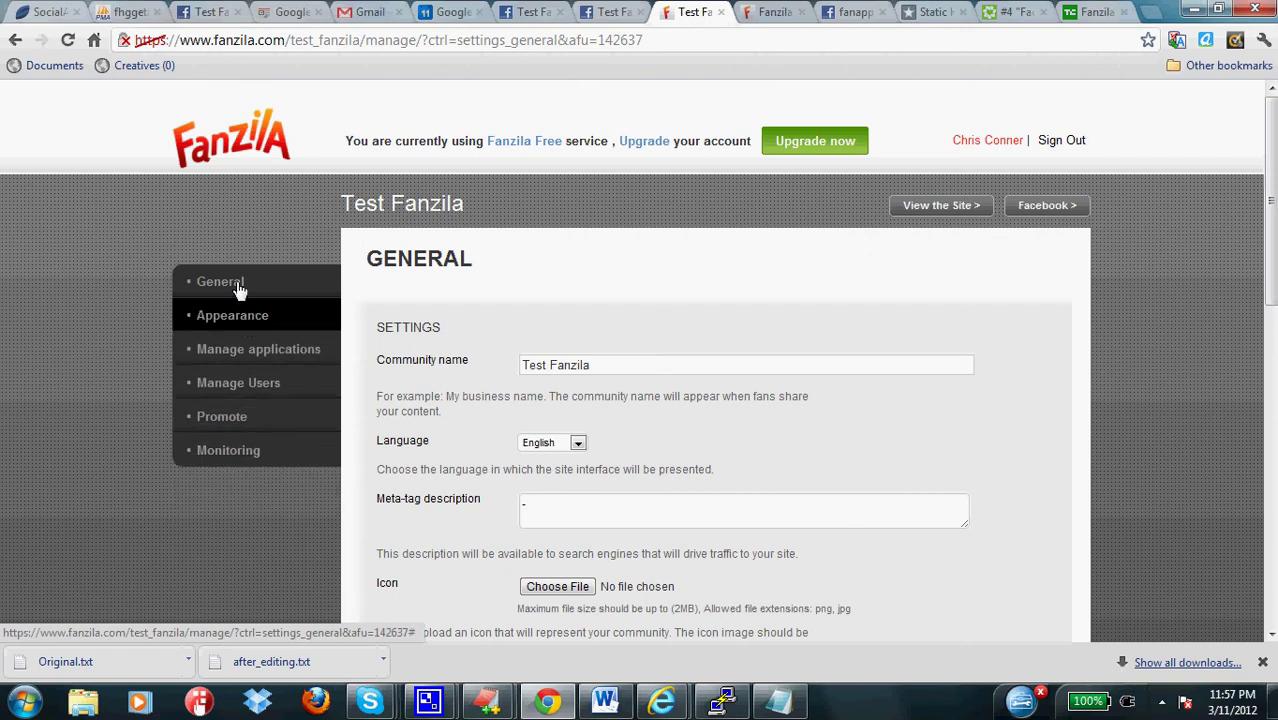
click(235, 312)
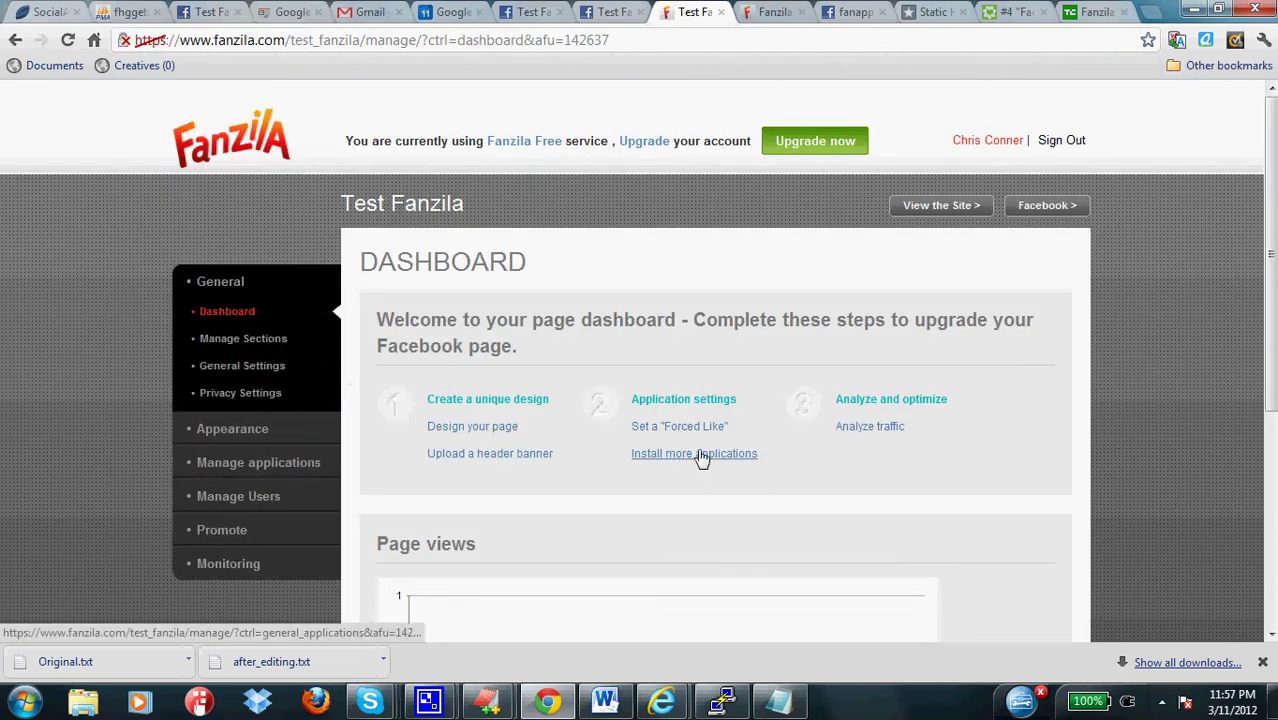
mouse_move(1272, 245)
mouse_down()
mouse_move(1272, 395)
mouse_move(1271, 257)
mouse_up()
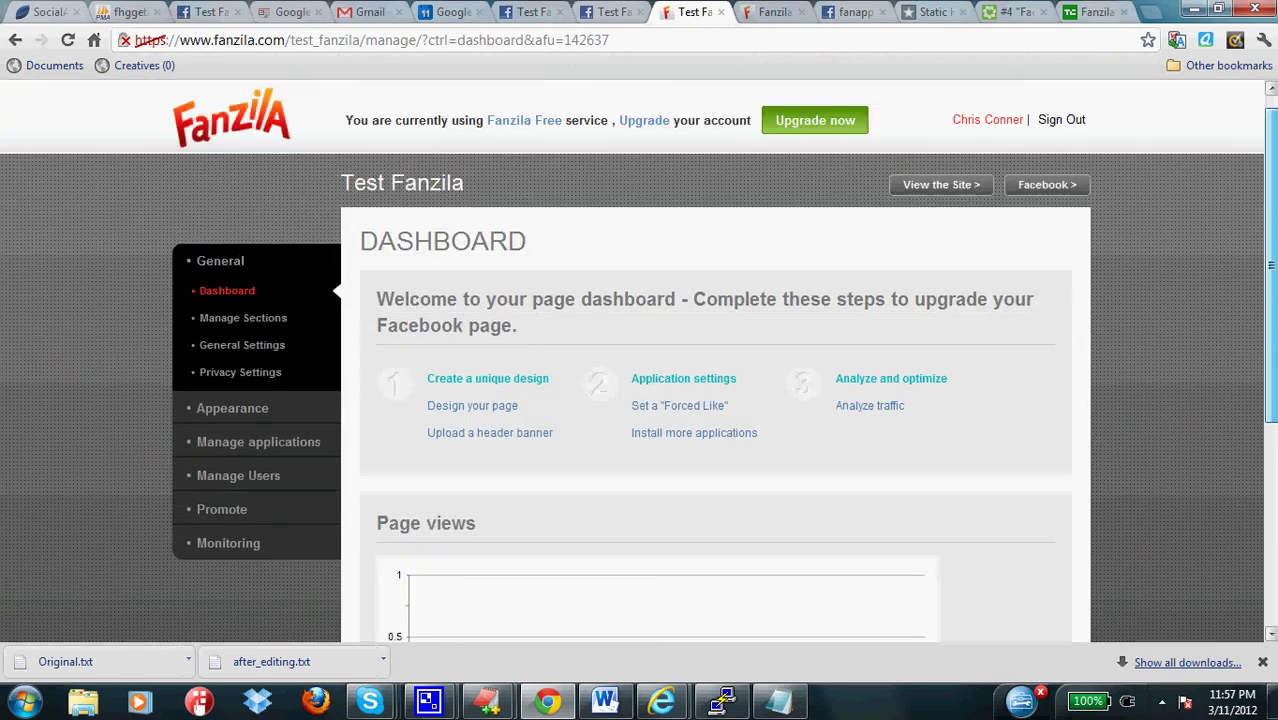
- Open the page design settings from the dashboard and examine the color options and the preview's installable apps
click(502, 408)
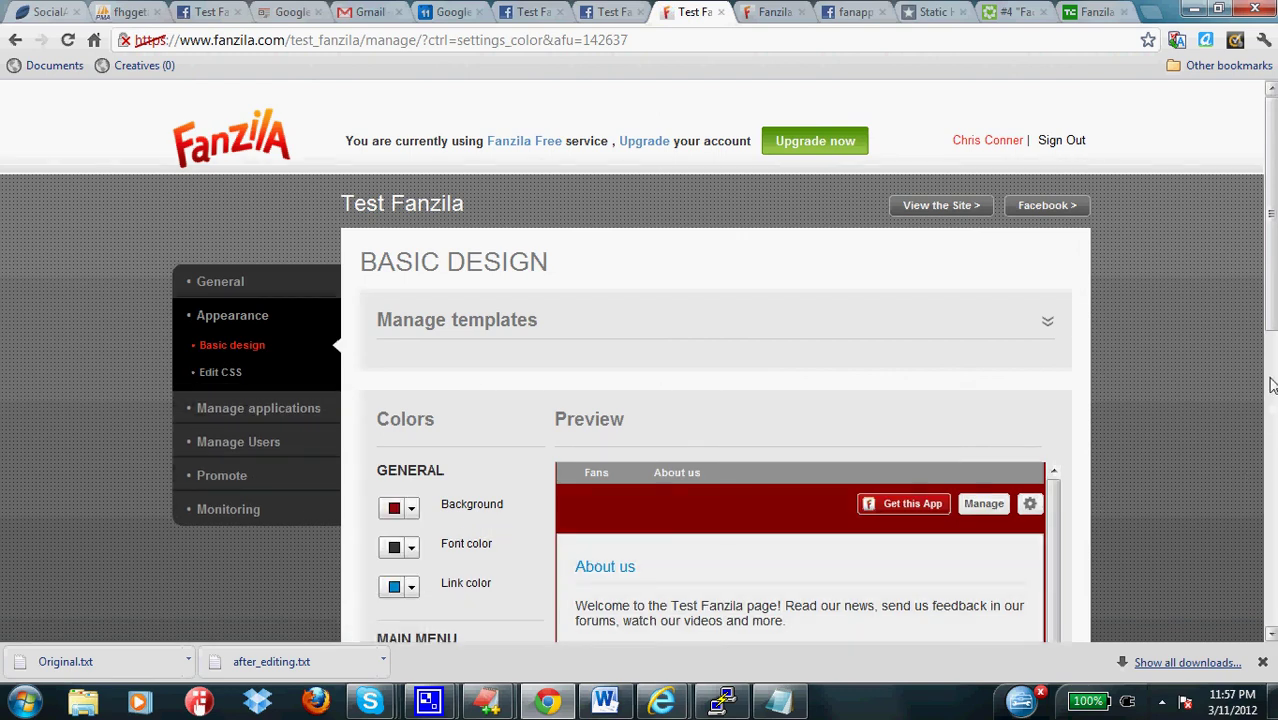
drag(1270, 210, 1270, 305)
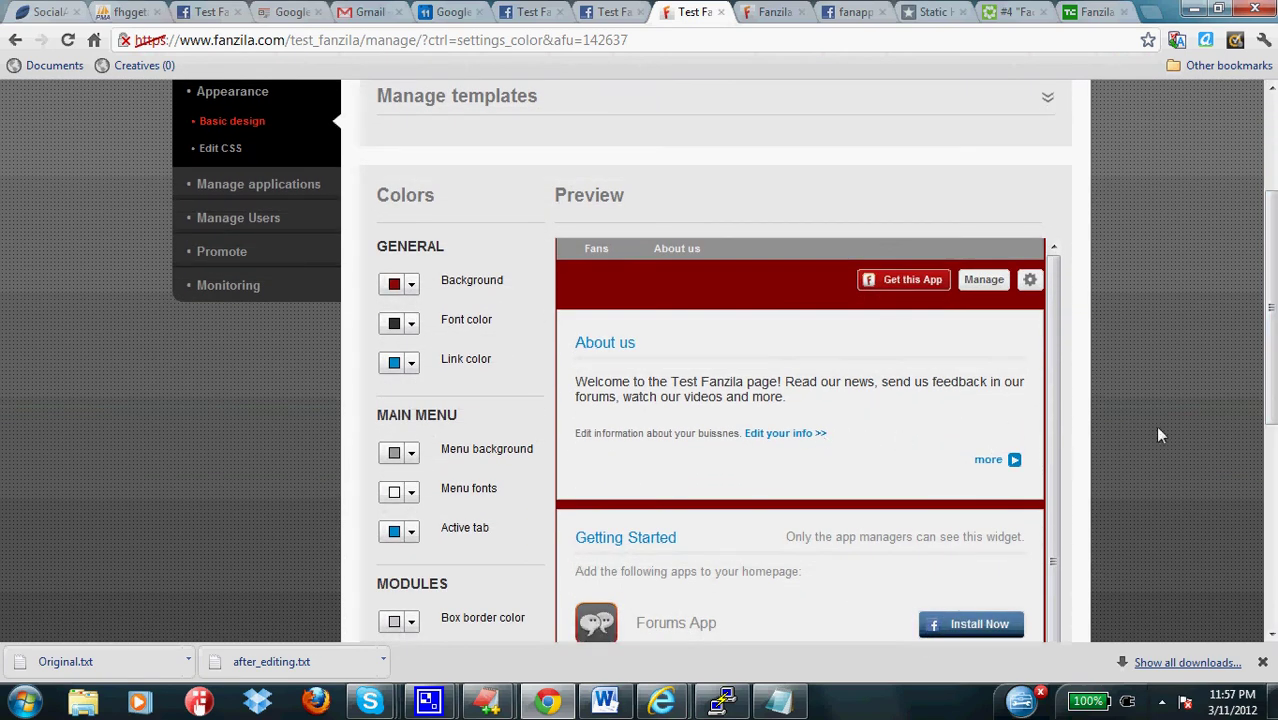
drag(1270, 398, 1270, 594)
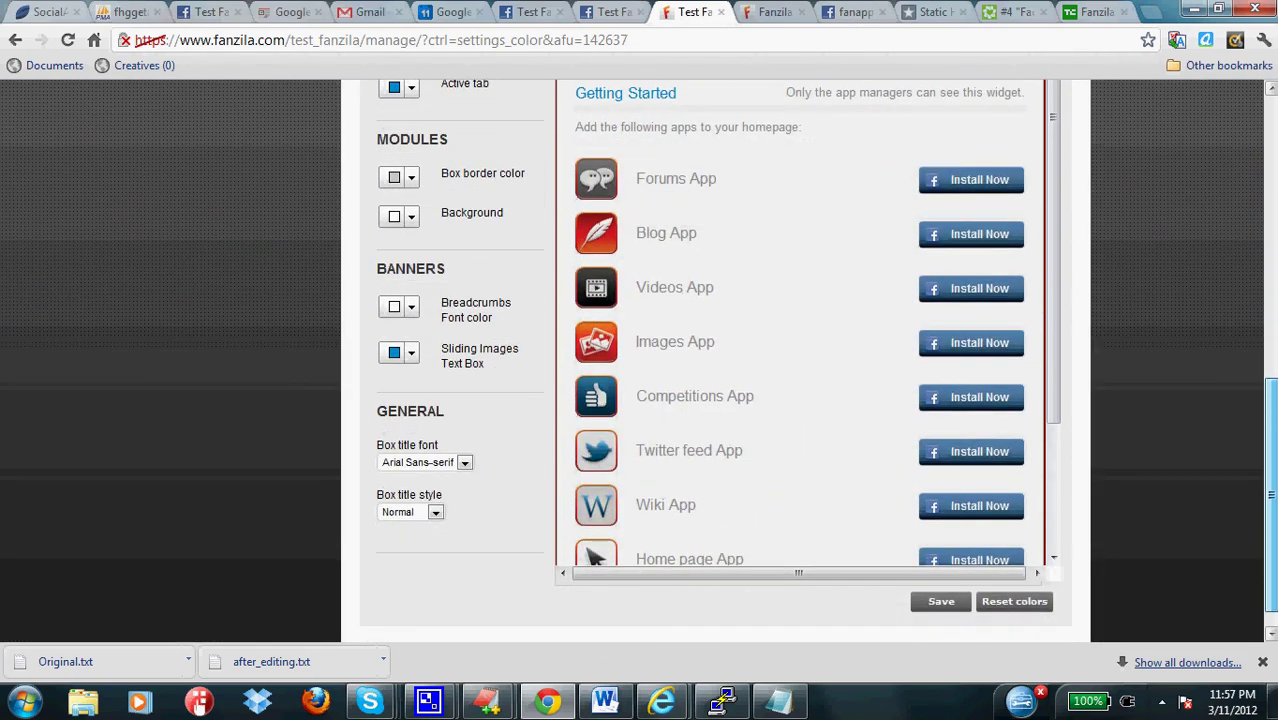
scroll(592, 527, down, 1)
scroll(592, 527, up, 3)
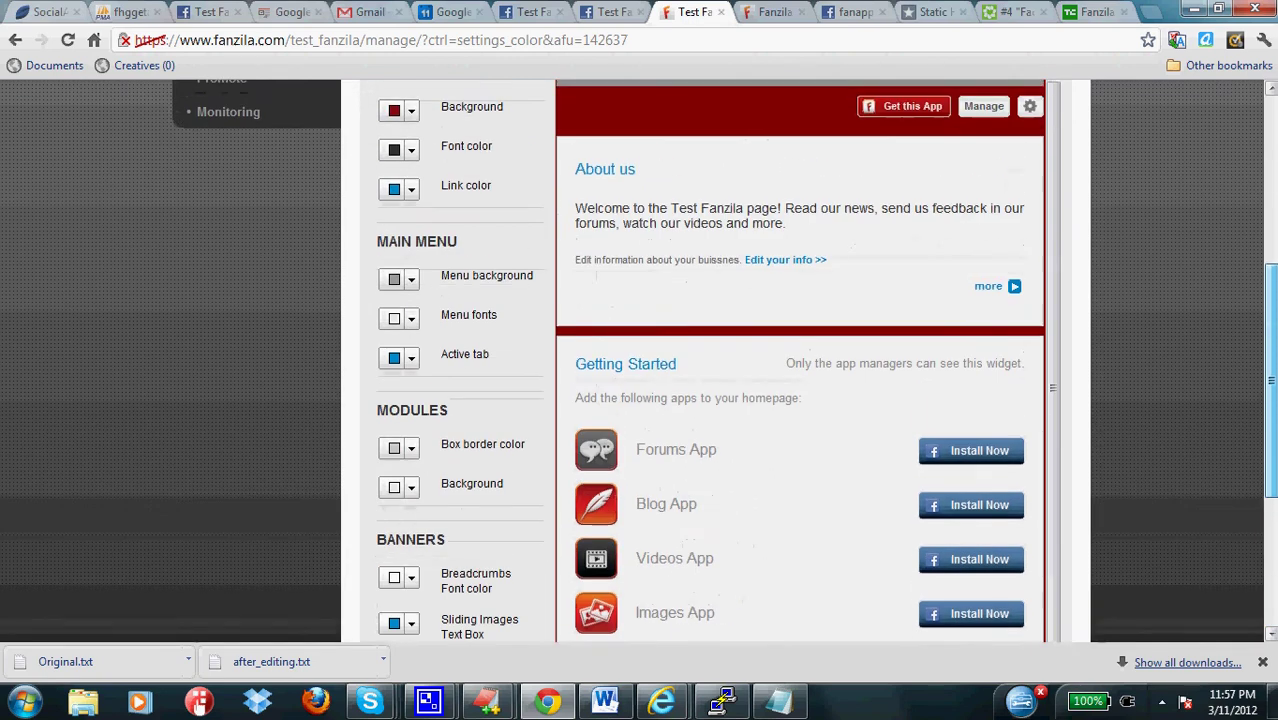
scroll(1274, 345, up, 3)
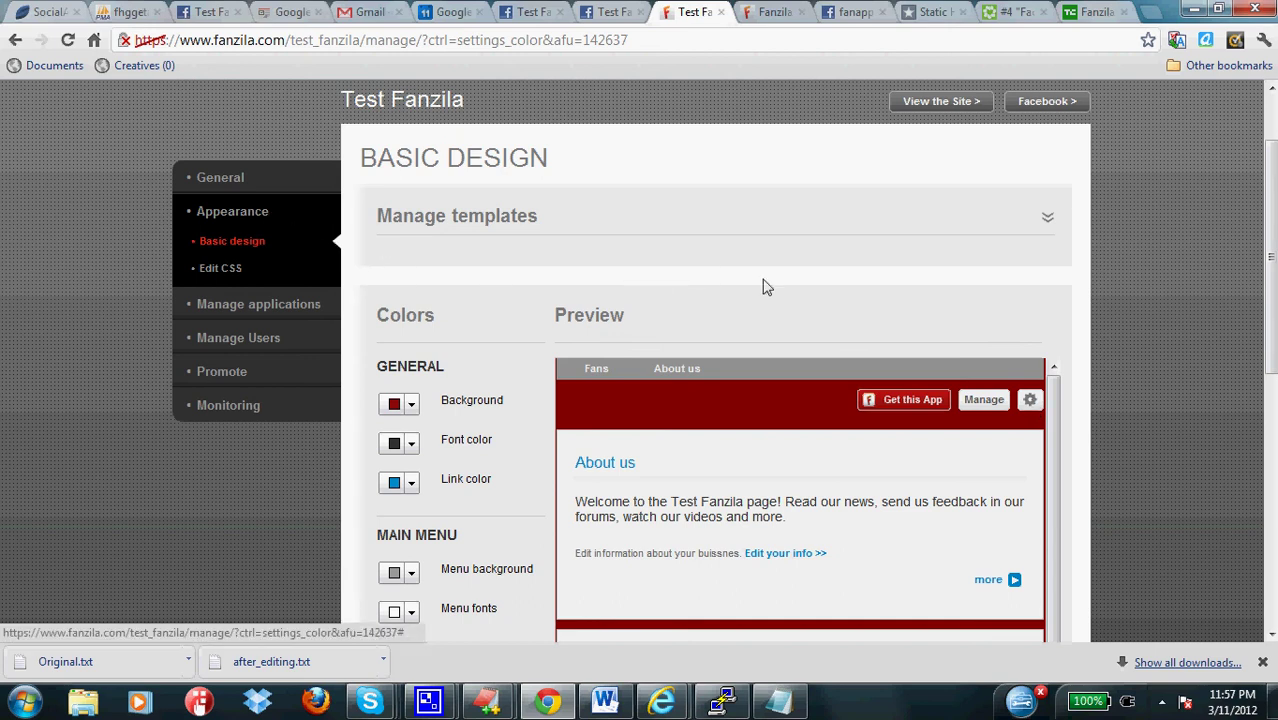
- Expand Manage templates and check its options for uploading a customized theme
click(1052, 224)
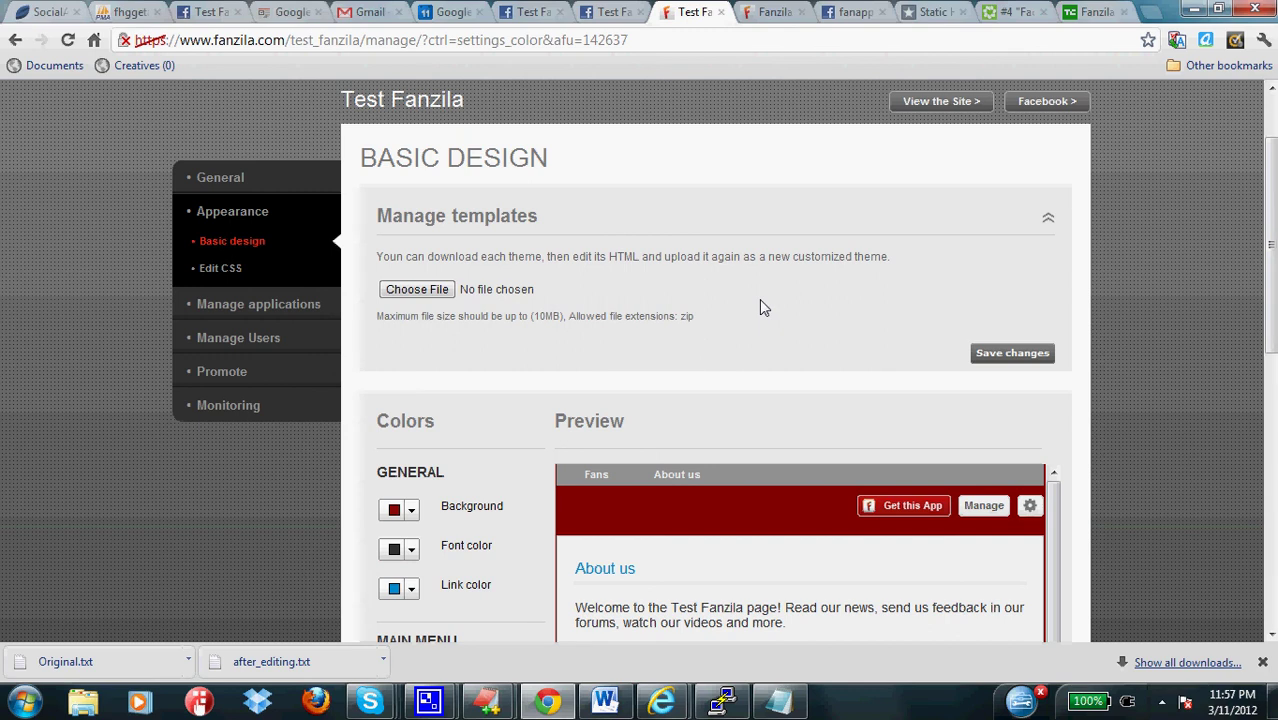
right_click(771, 580)
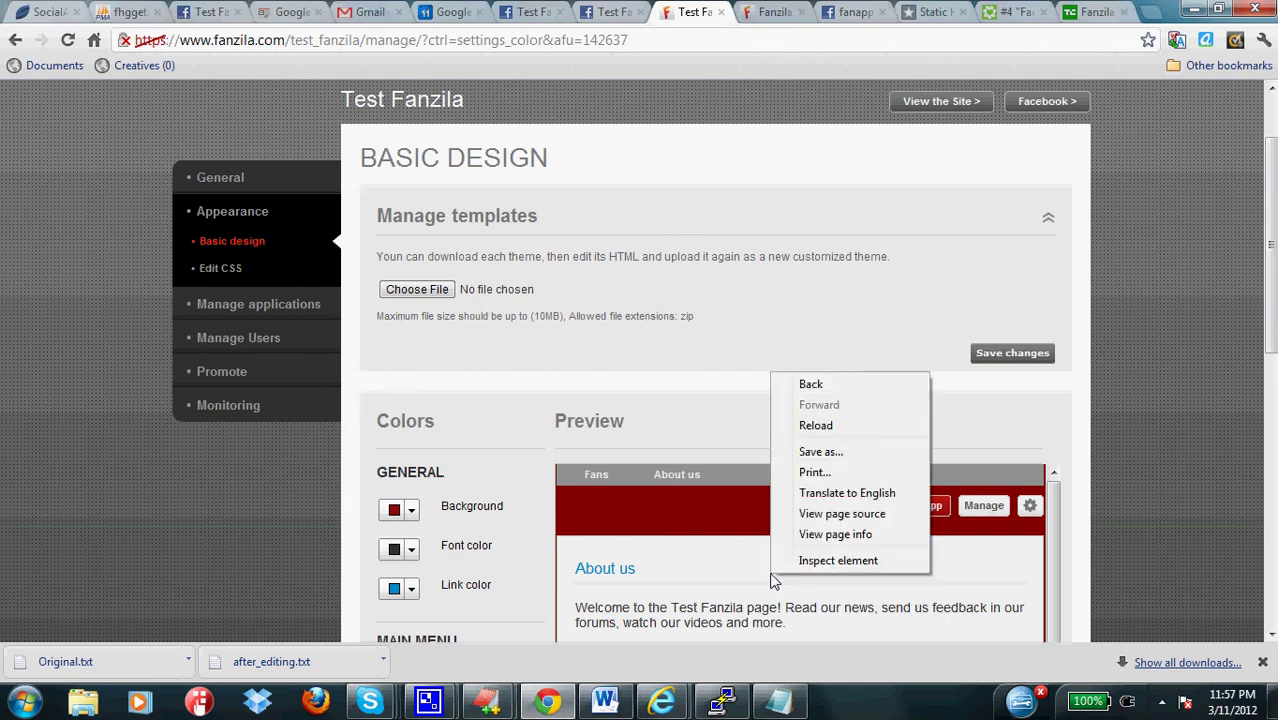
click(1230, 417)
- Check the main menu's Active tab color picker without changing it, and reload Basic design to review the remaining settings
scroll(1230, 417, down, 4)
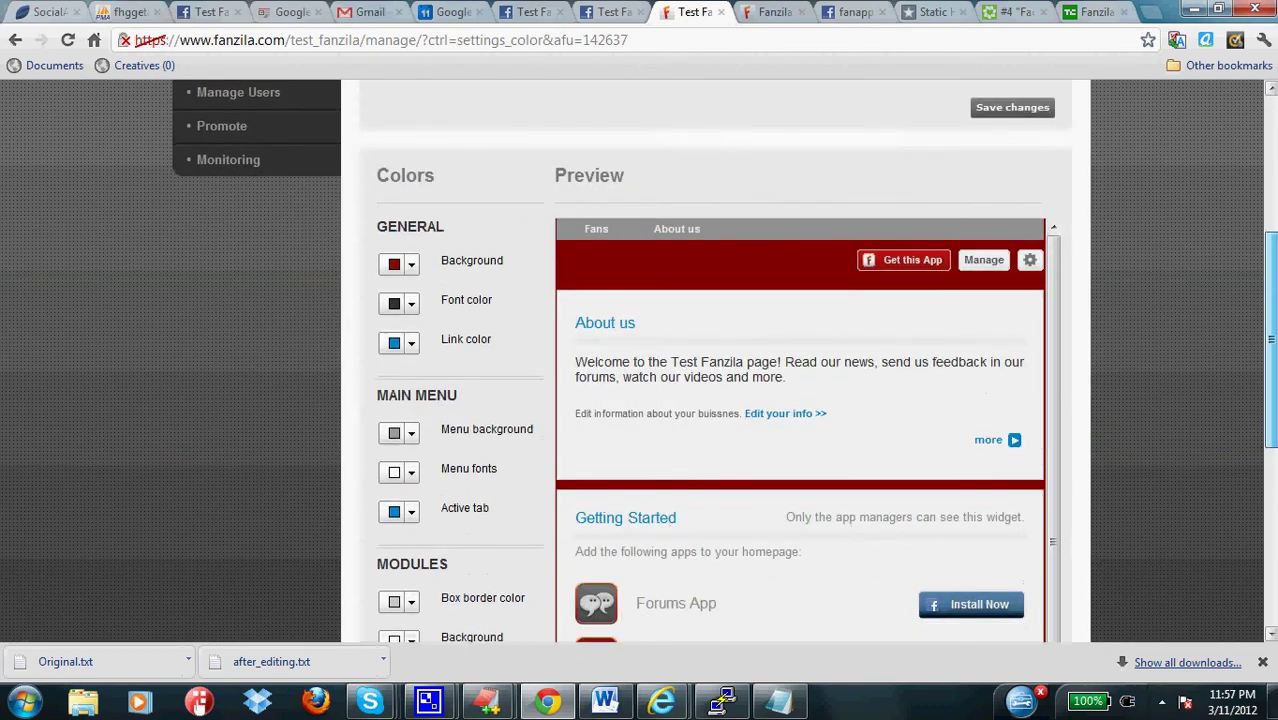
scroll(446, 308, down, 1)
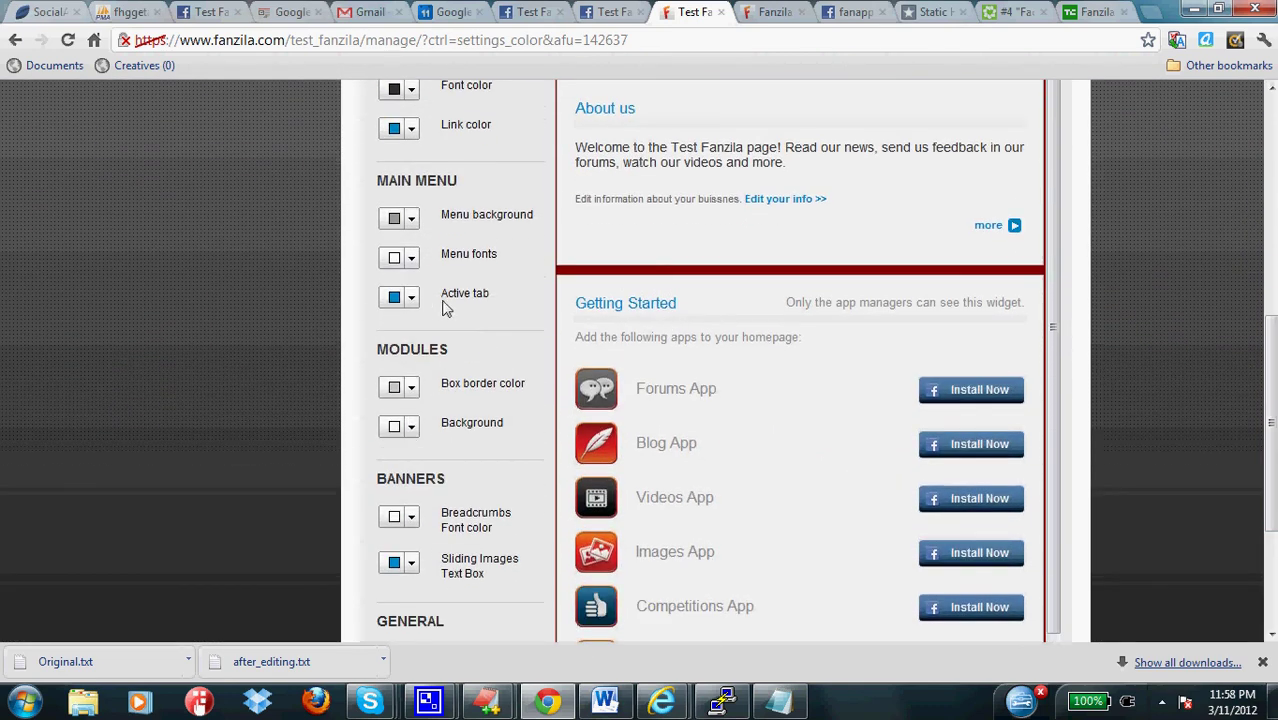
click(412, 301)
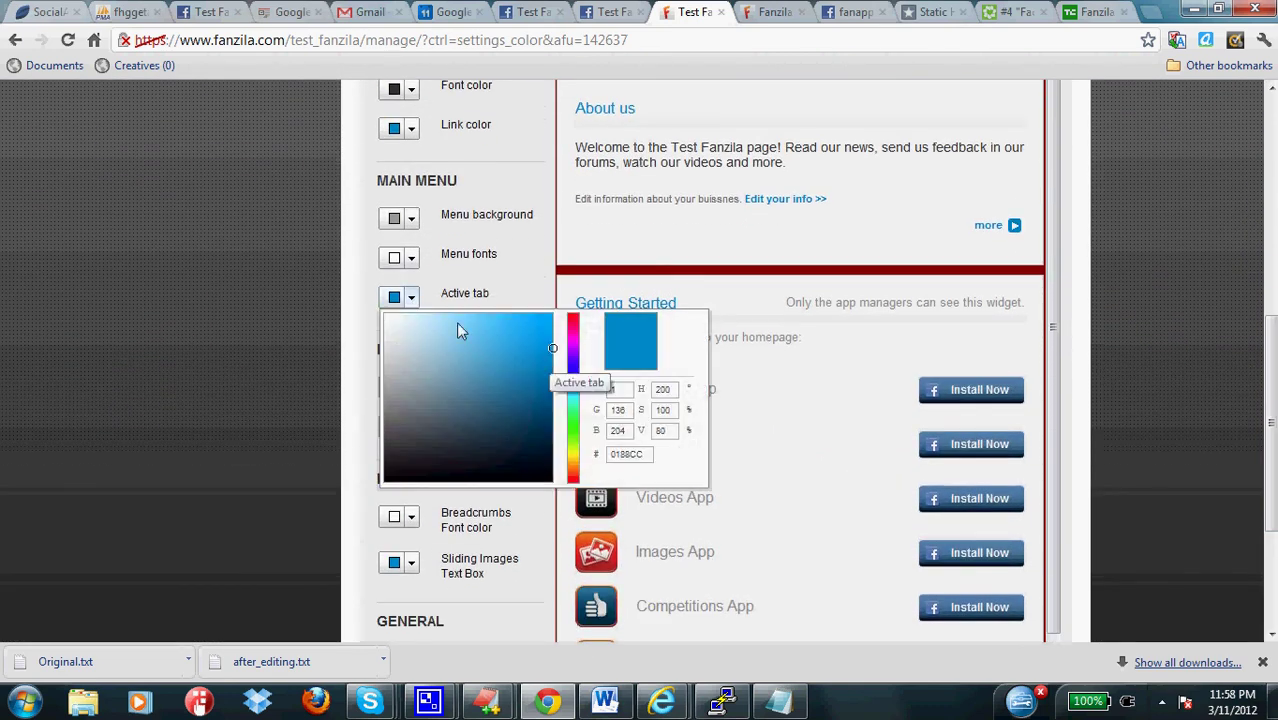
click(493, 296)
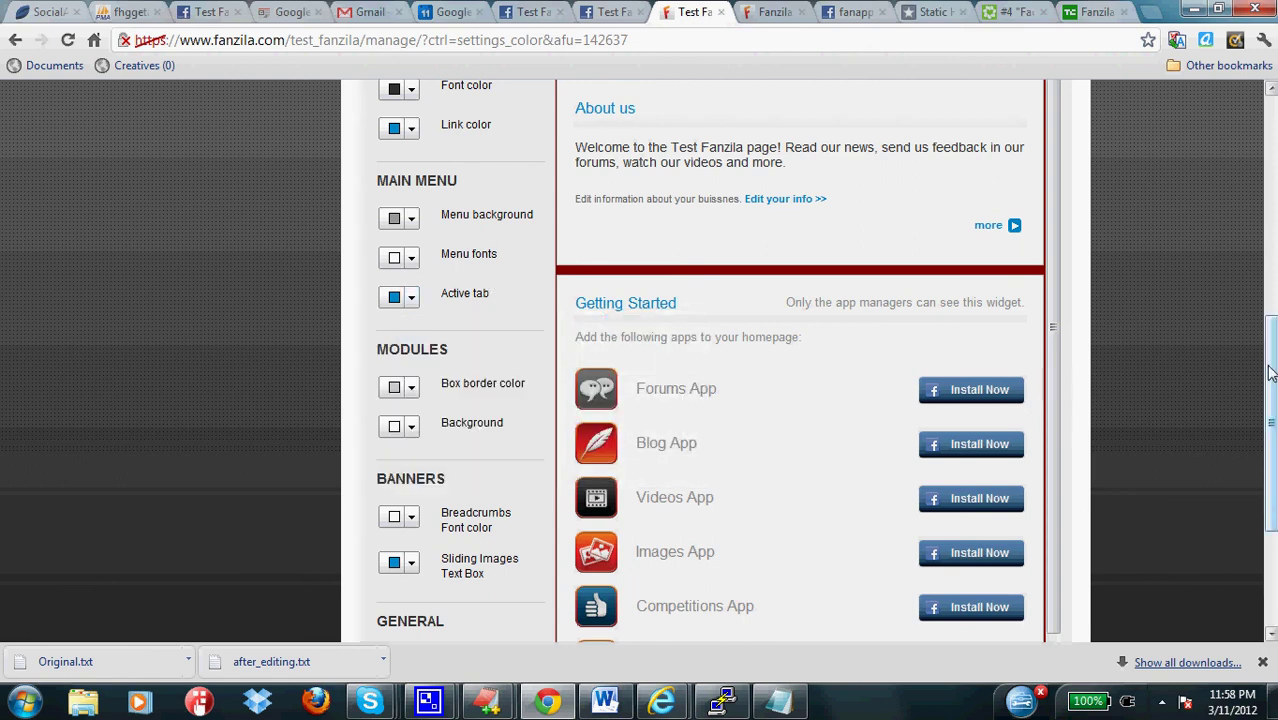
drag(1270, 372, 1270, 464)
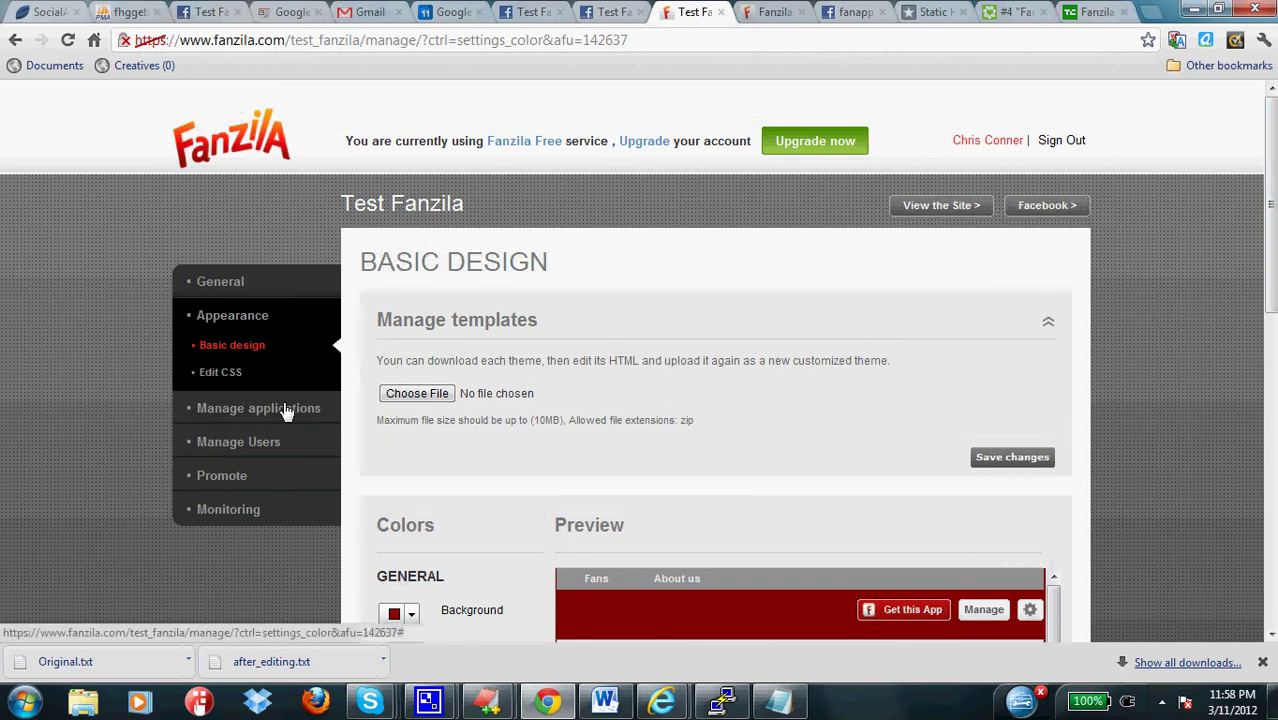
click(230, 348)
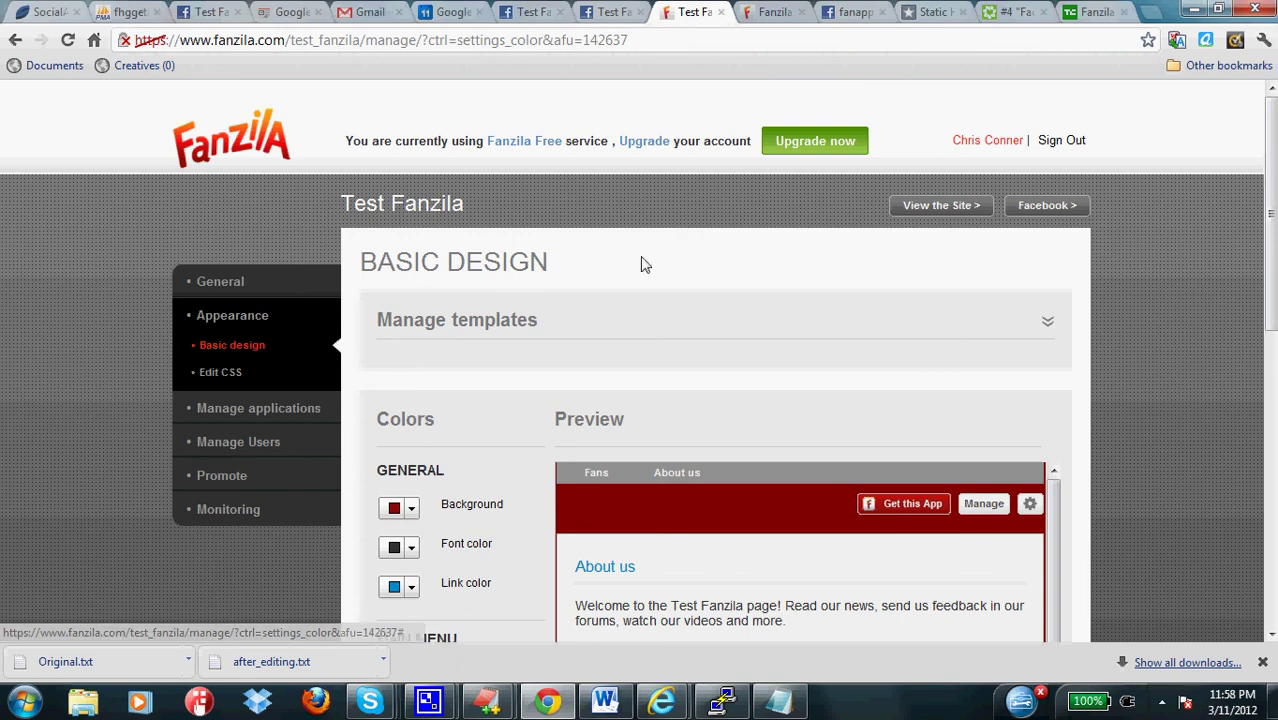
drag(1268, 288, 1268, 557)
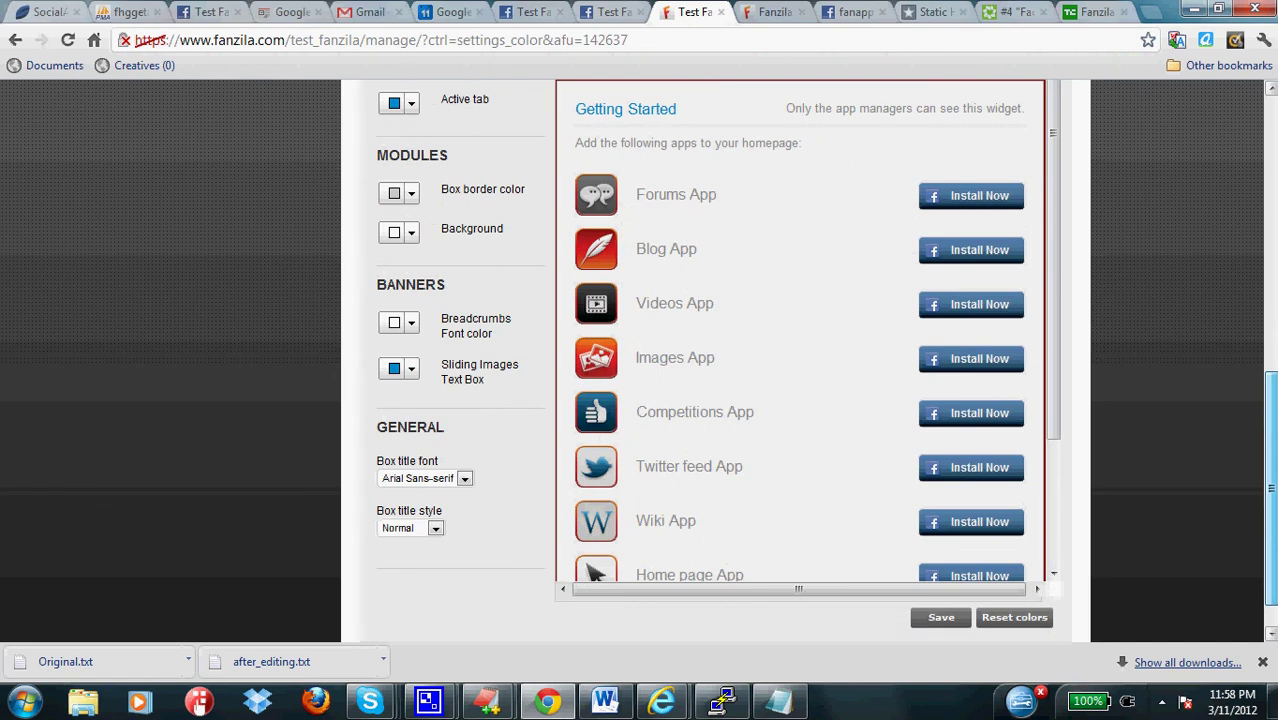
- Review the Newsletter page and the Mail settings in the Promote section
drag(1268, 557, 1268, 207)
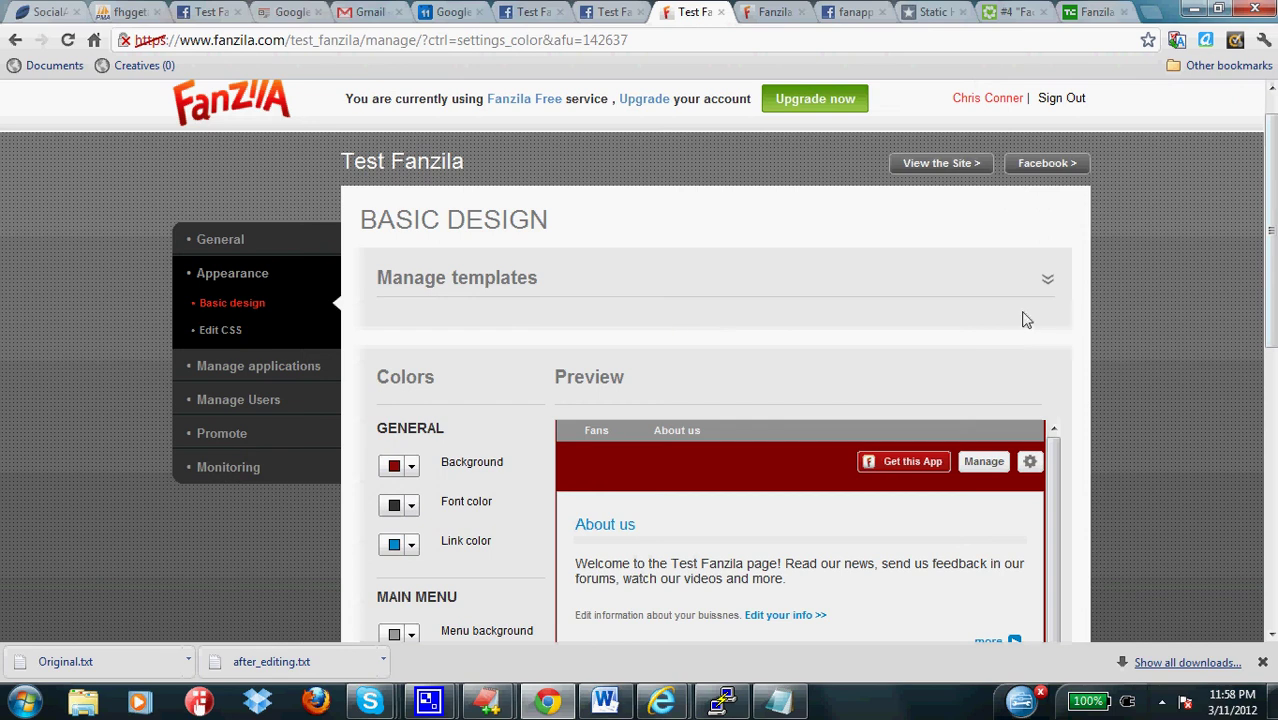
click(240, 445)
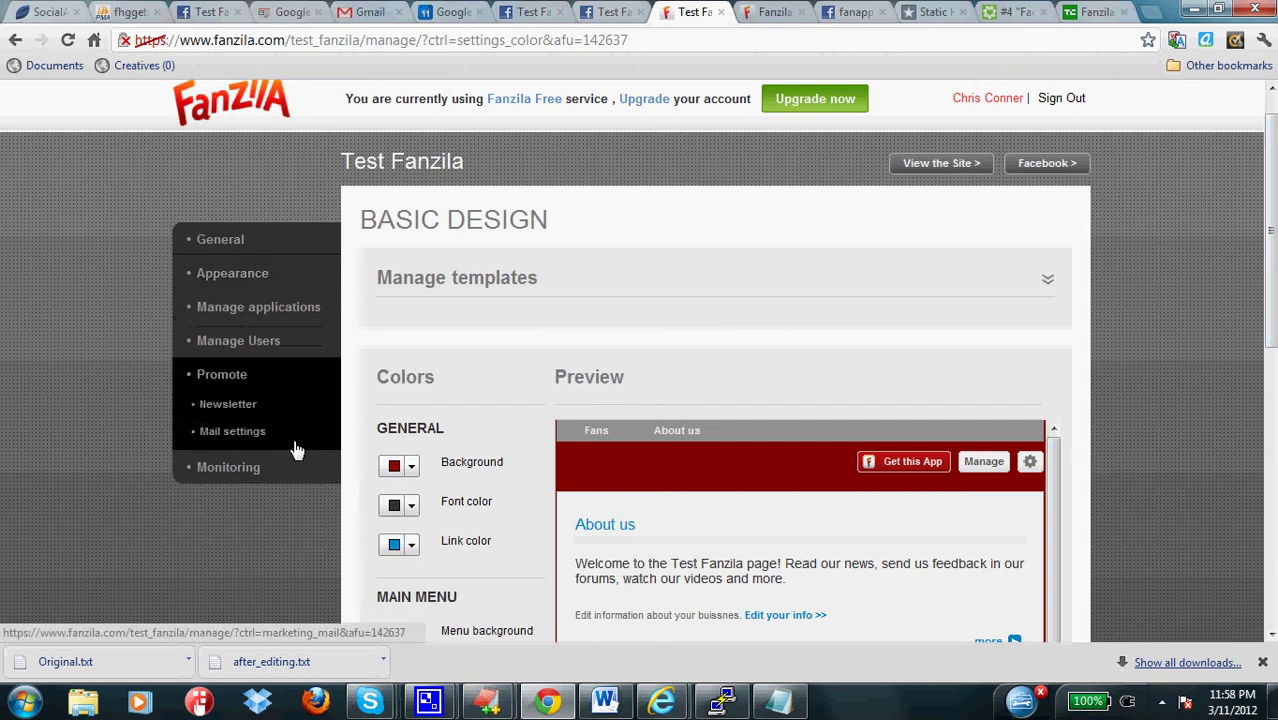
click(228, 405)
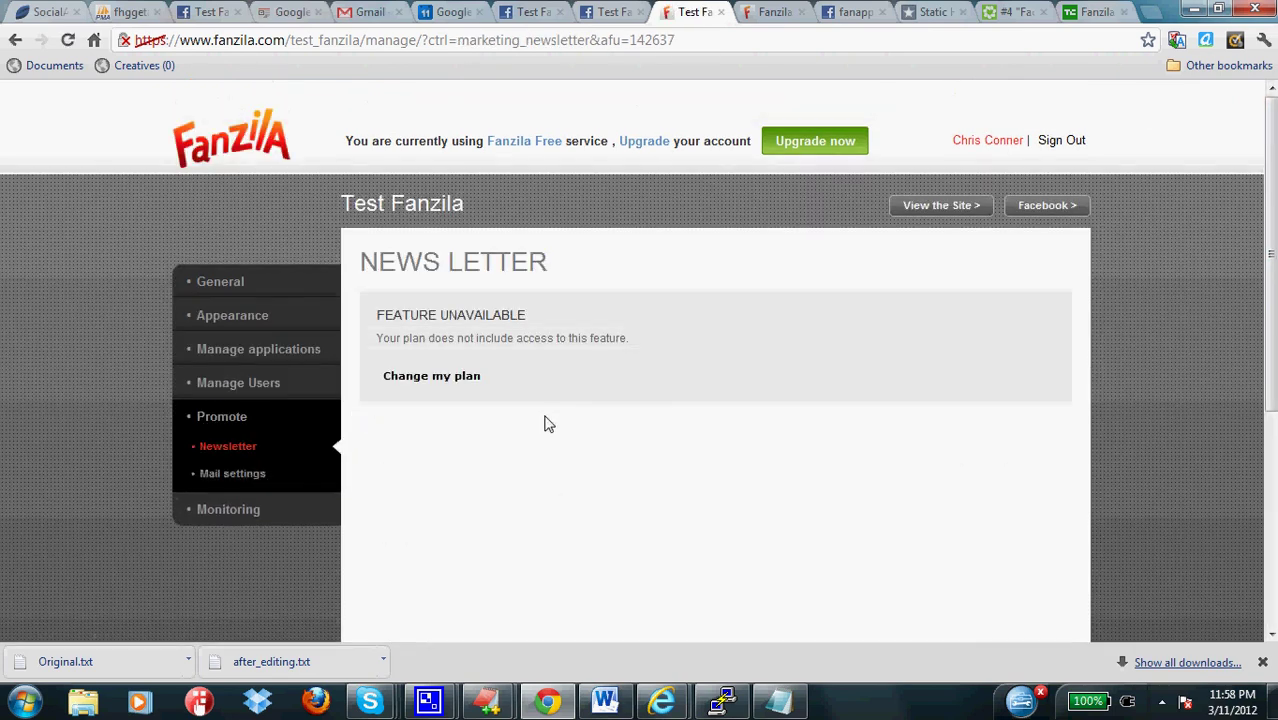
click(258, 475)
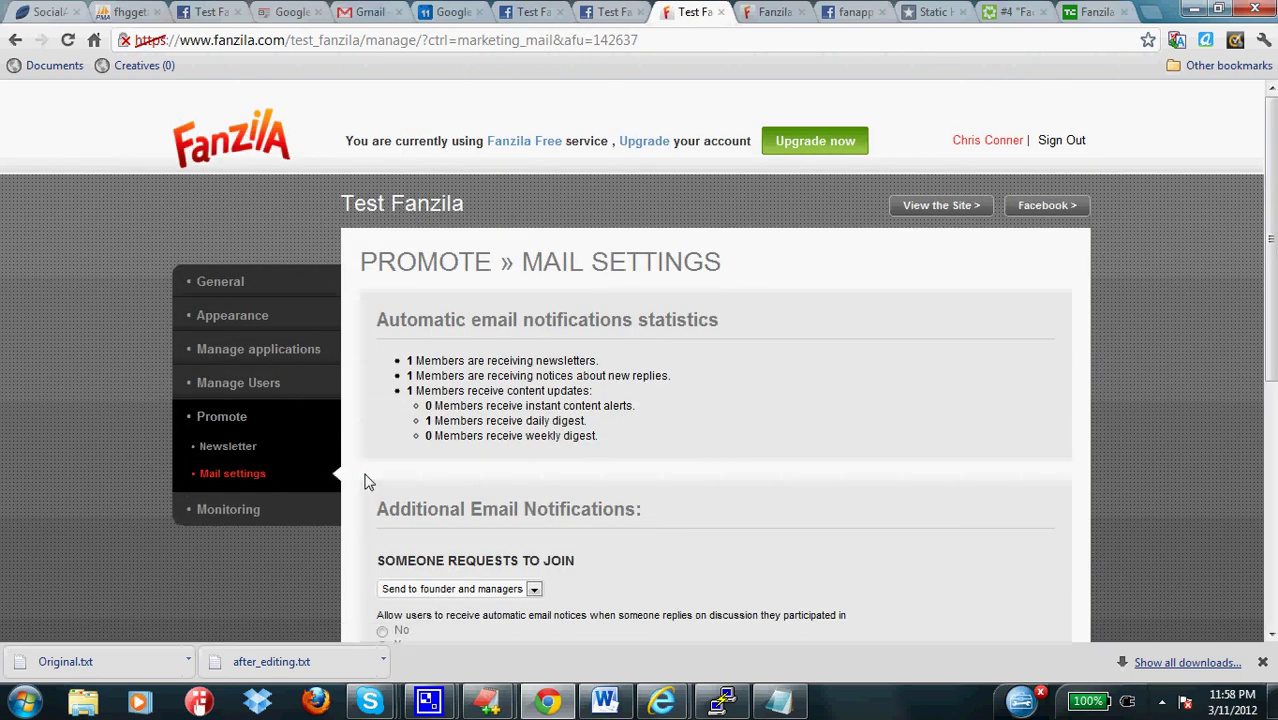
- Check the Engagement page in the Monitoring section and bring up the General section's options
click(247, 522)
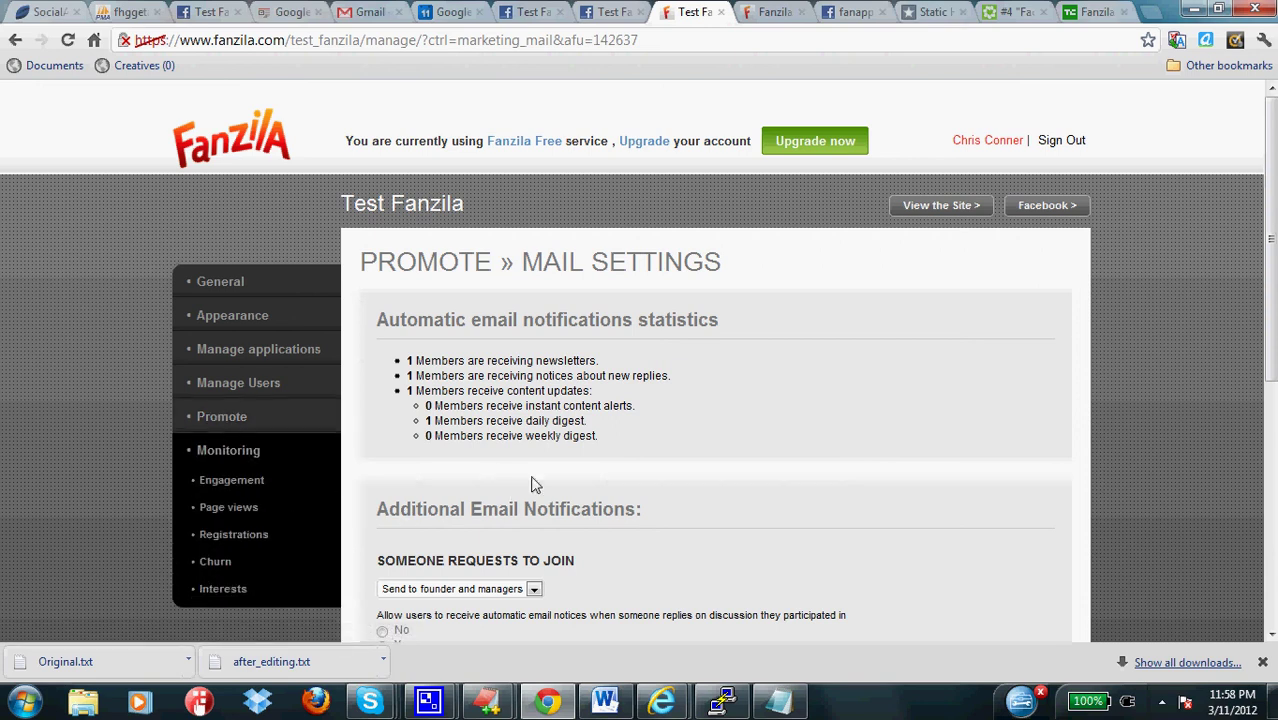
click(231, 485)
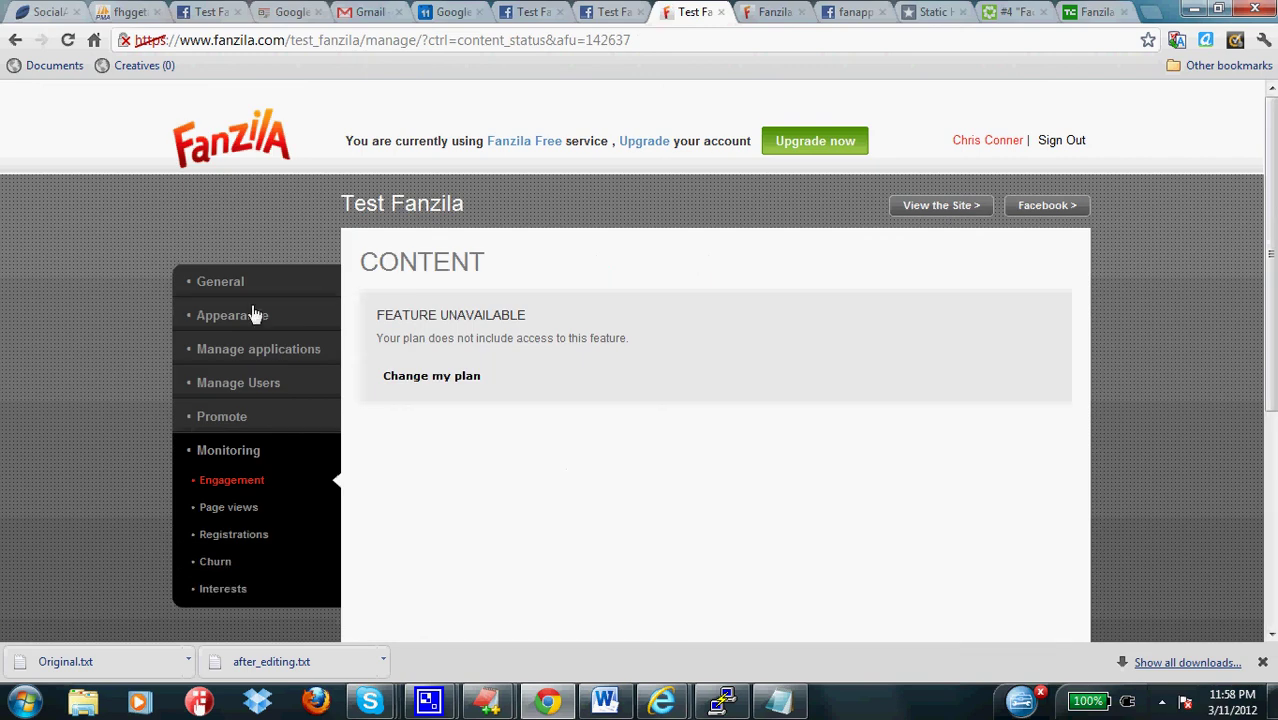
mouse_move(234, 285)
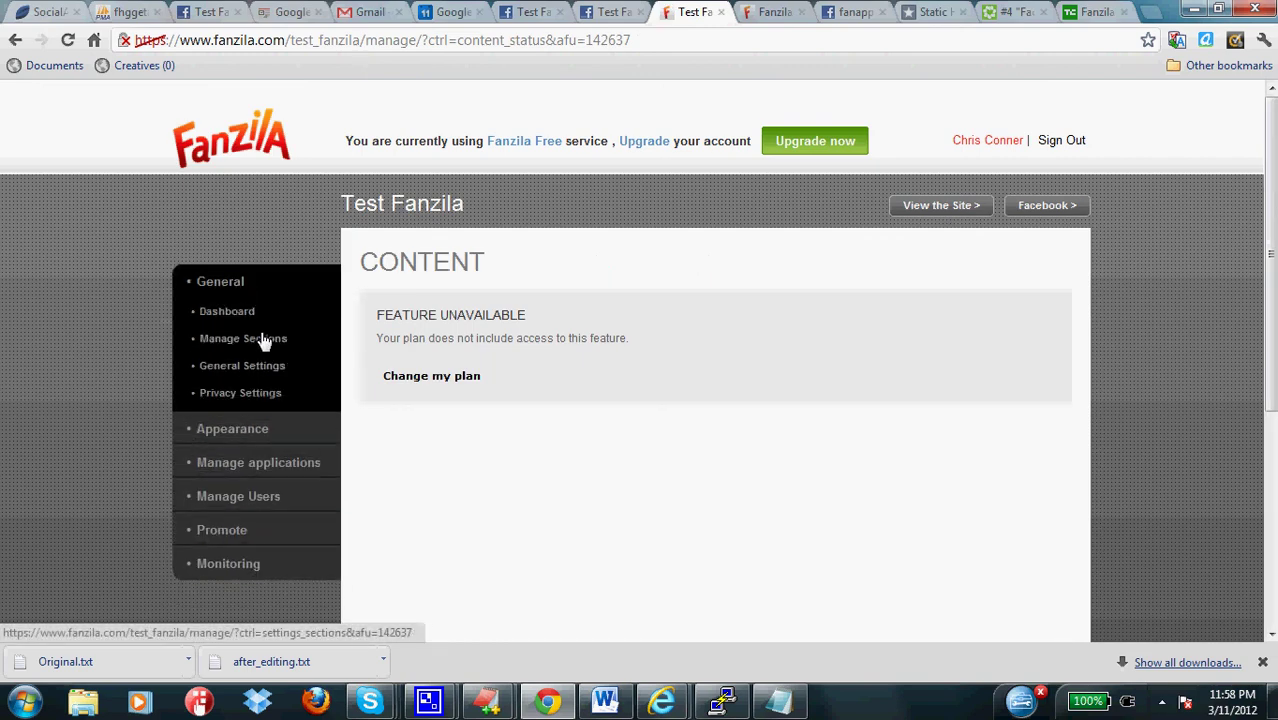